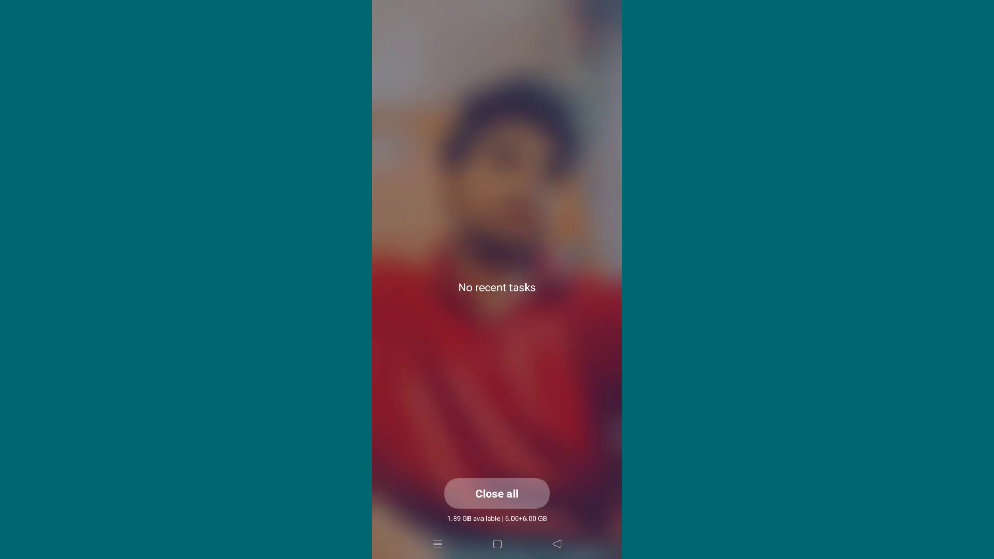
# Dismiss the empty Recents screen to get back to the Android home screen.
pyautogui.press('Escape')
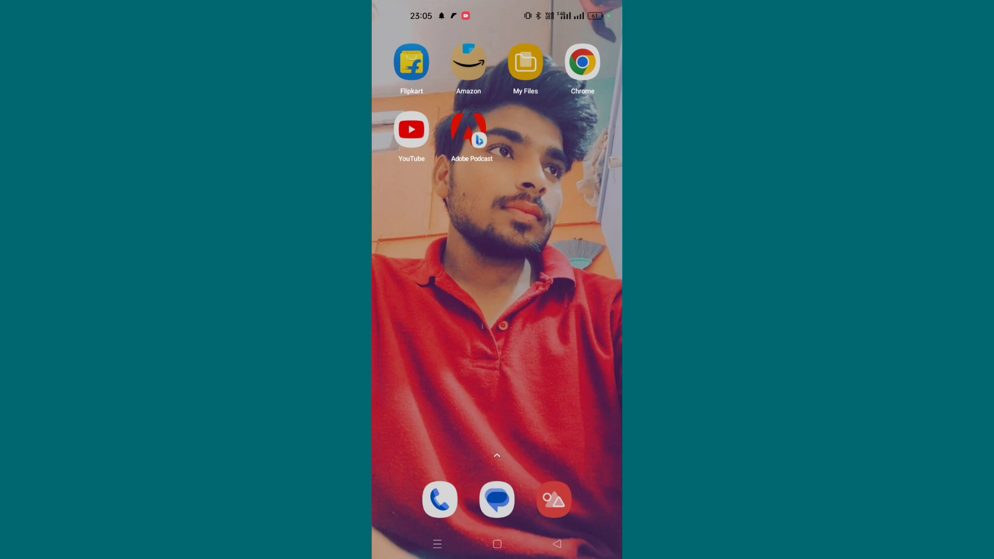
# Open the app drawer, find the P apps and launch Photopea.
pyautogui.moveTo(570, 311); pyautogui.dragTo(414, 310)
pyautogui.moveTo(497, 440); pyautogui.dragTo(497, 155)
pyautogui.scroll(-10, 497, 285)
pyautogui.scroll(-10, 497, 285)
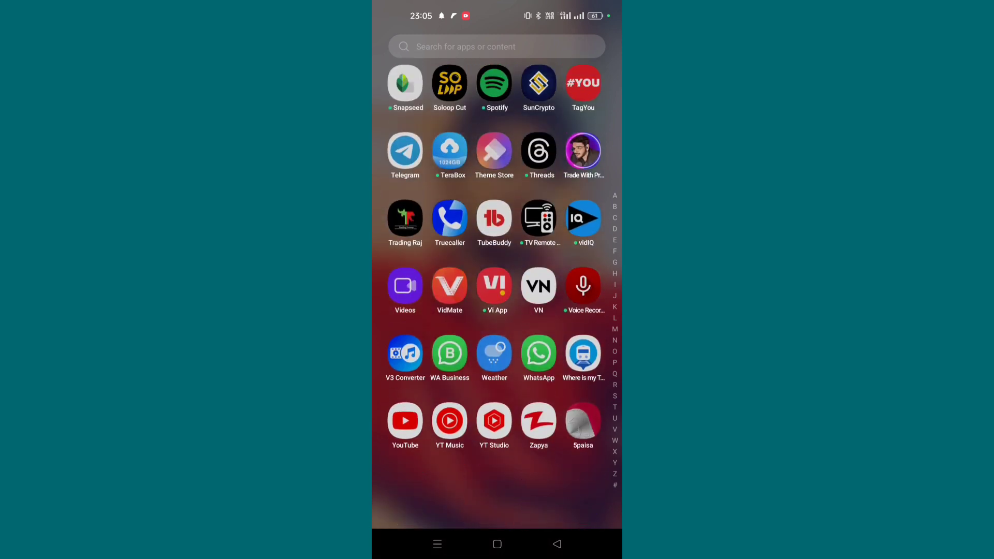
pyautogui.scroll(3, 497, 284)
pyautogui.scroll(3, 497, 285)
pyautogui.scroll(3, 497, 285)
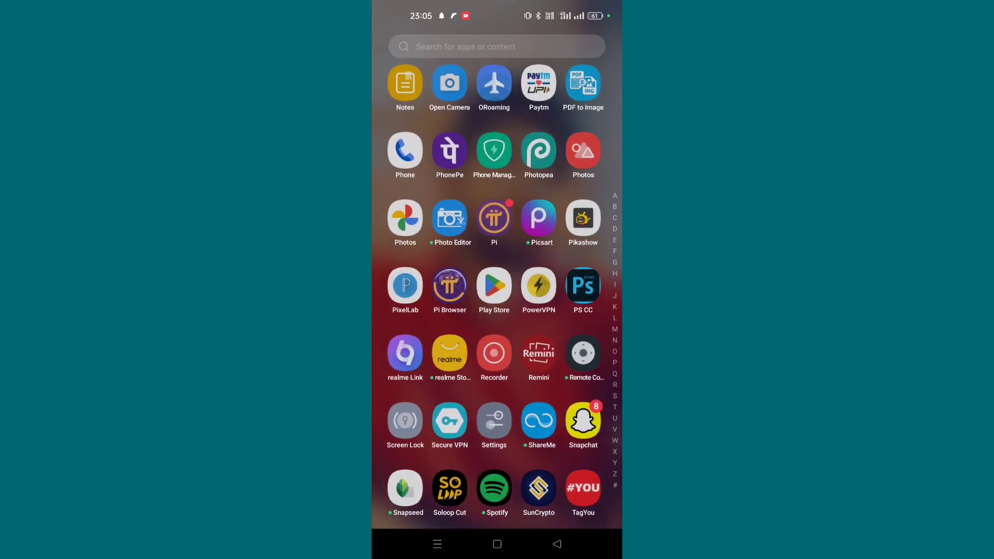
pyautogui.click(538, 150)
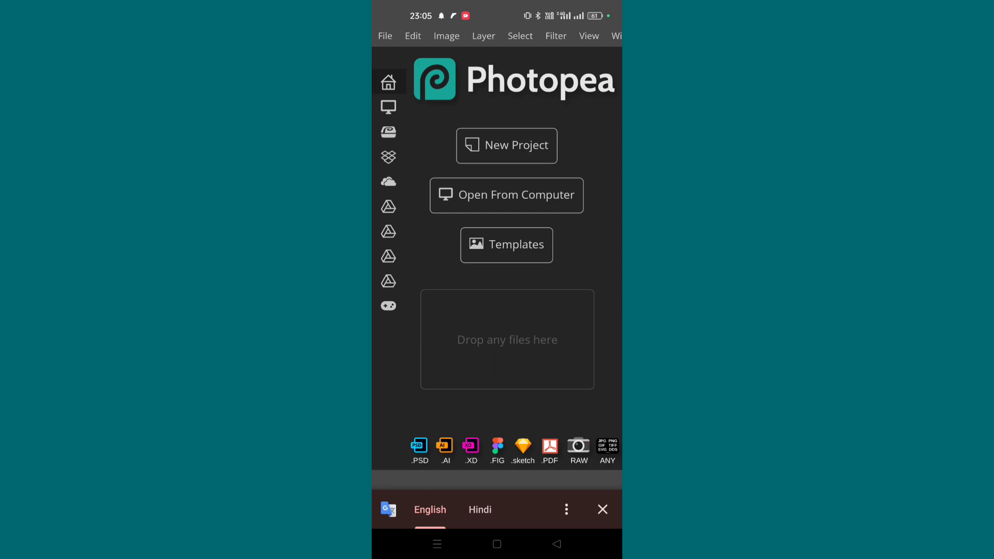
# Dismiss the translation bar and open the close-up portrait from the Download folder.
pyautogui.click(602, 509)
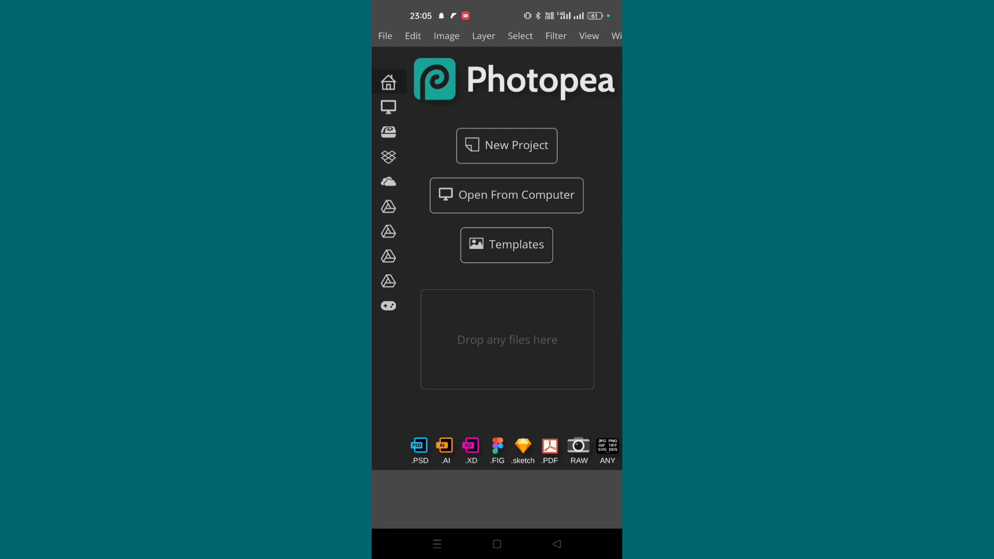
pyautogui.click(385, 35)
pyautogui.press('Escape')
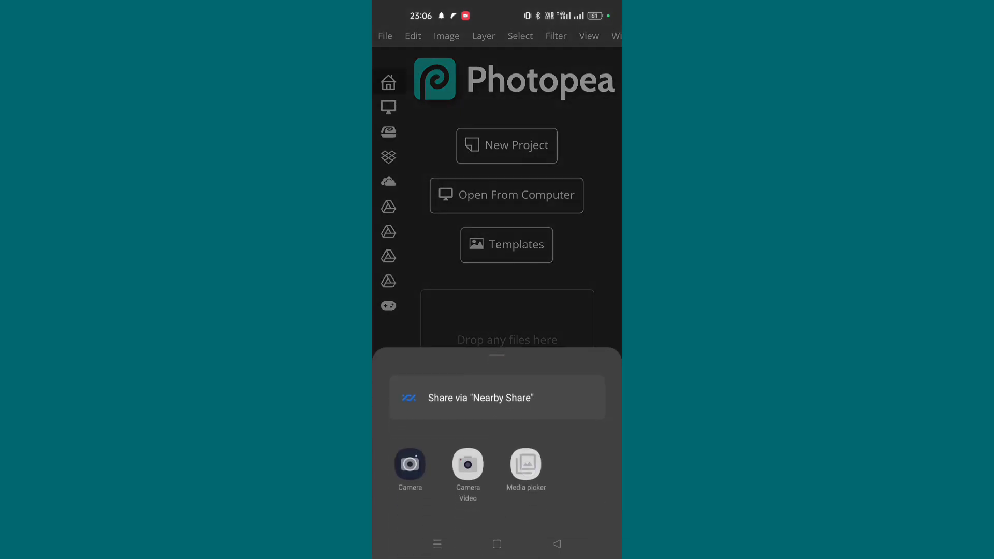
pyautogui.click(453, 373)
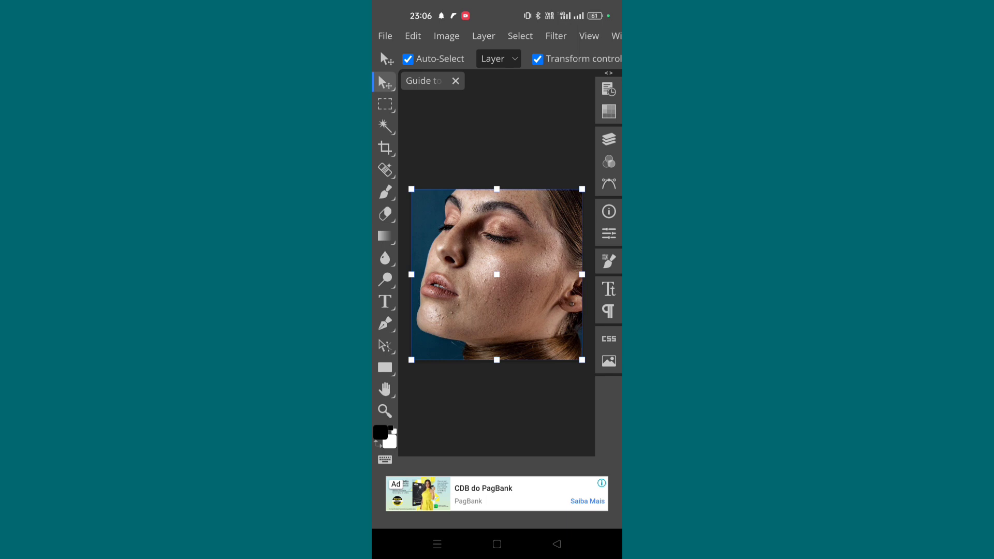
# With the Hand tool active, zoom and pan to the nose, lips and chin.
pyautogui.click(385, 389)
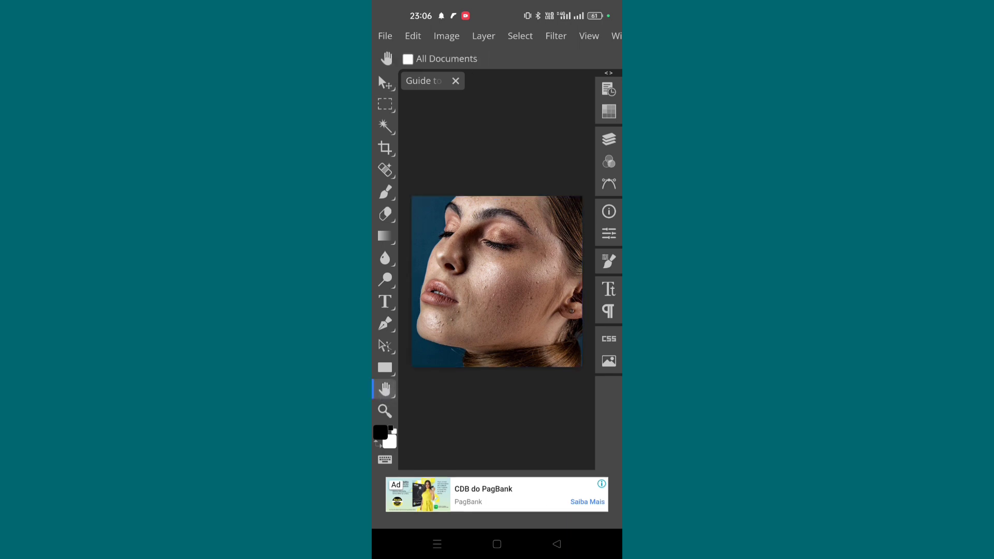
pyautogui.click(520, 35)
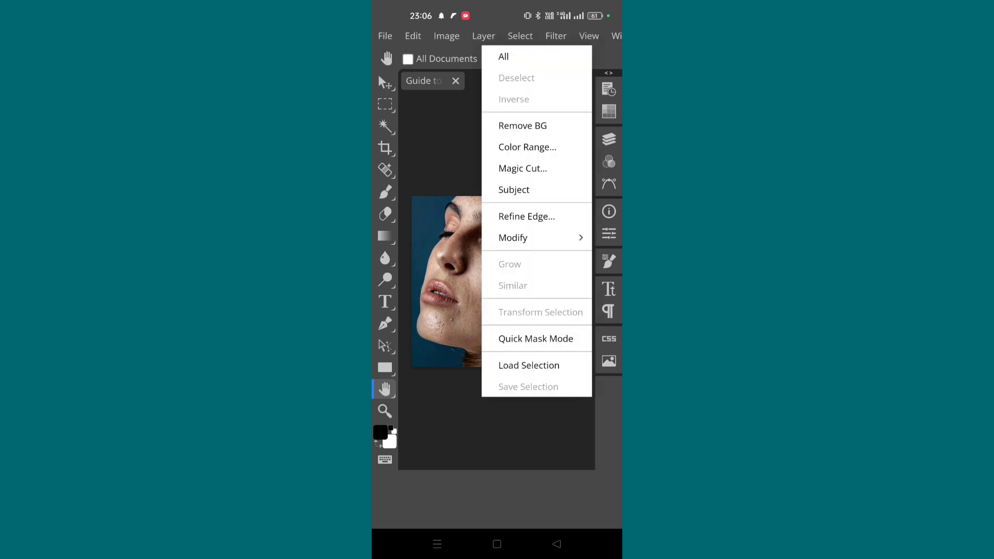
pyautogui.click(424, 175)
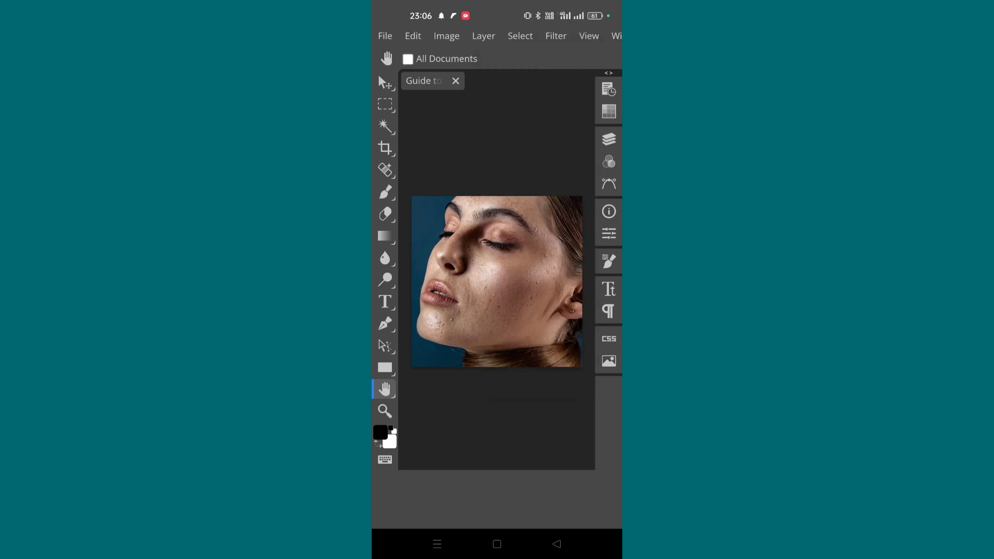
pyautogui.scroll(5, 518, 311)
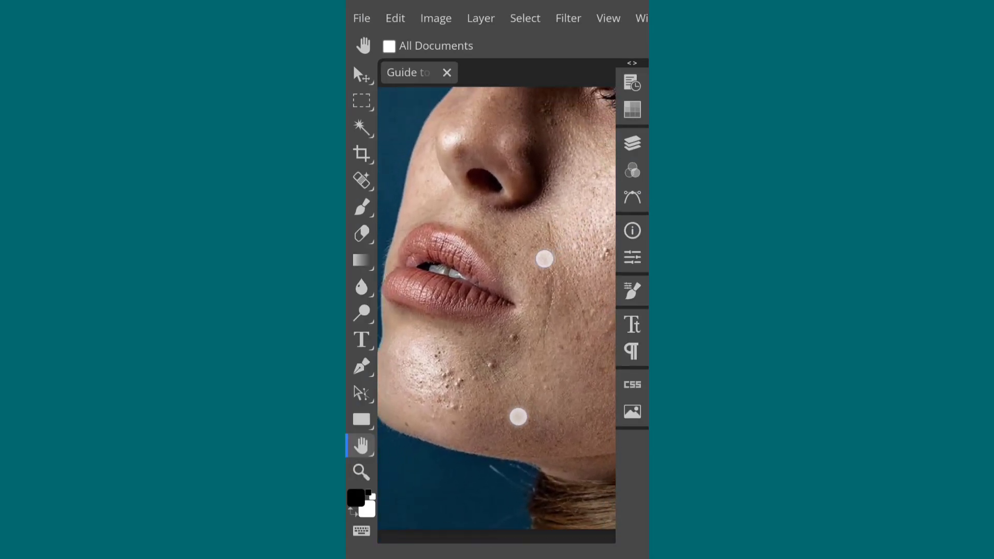
pyautogui.moveTo(568, 218); pyautogui.dragTo(506, 234)
pyautogui.scroll(-3, 482, 327)
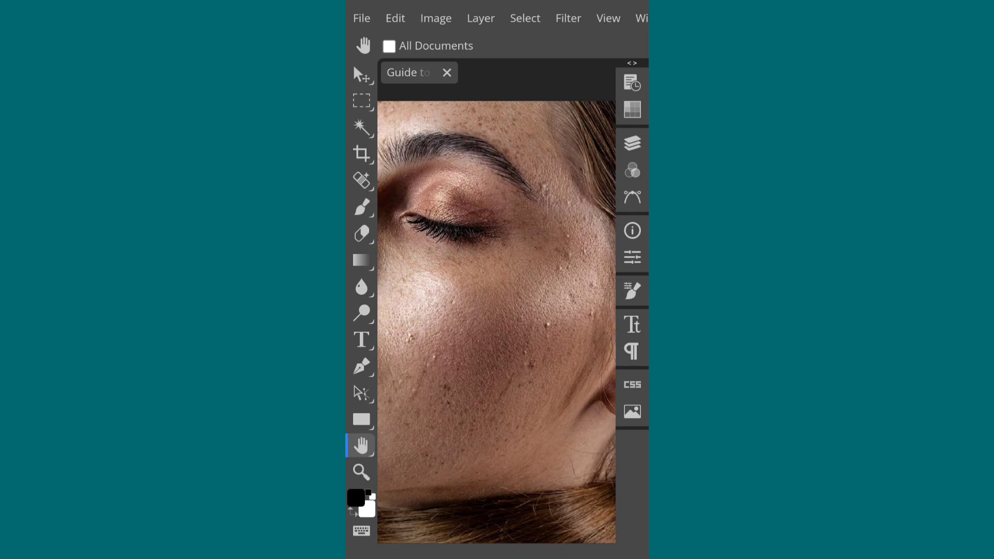
pyautogui.scroll(-5, 497, 310)
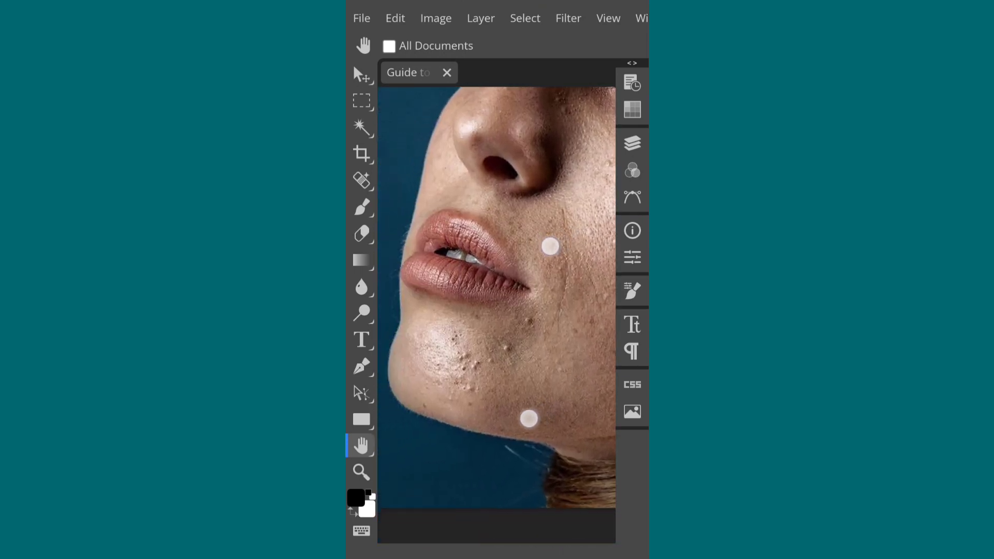
pyautogui.scroll(1, 541, 353)
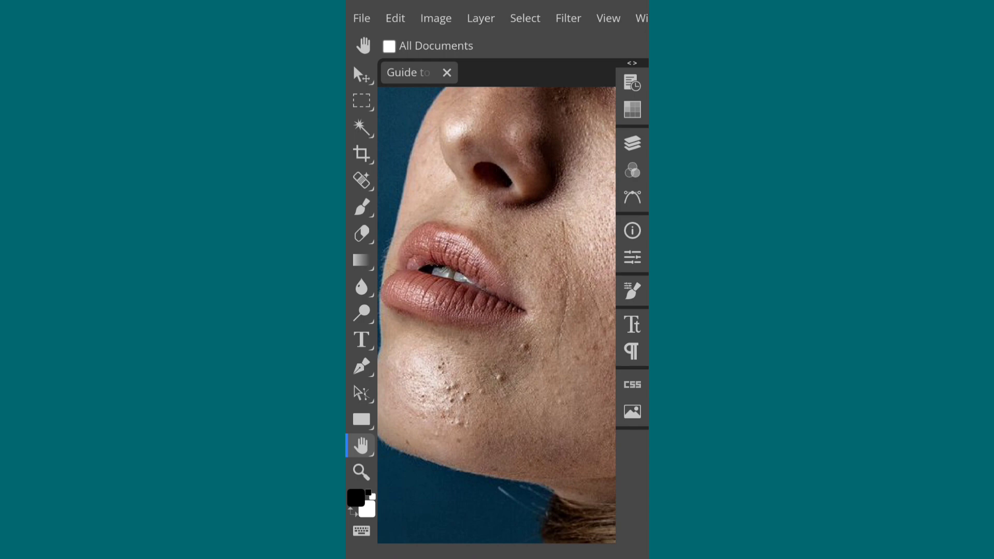
# Select the Spot Healing Brush Tool from the healing tools flyout.
pyautogui.click(361, 180)
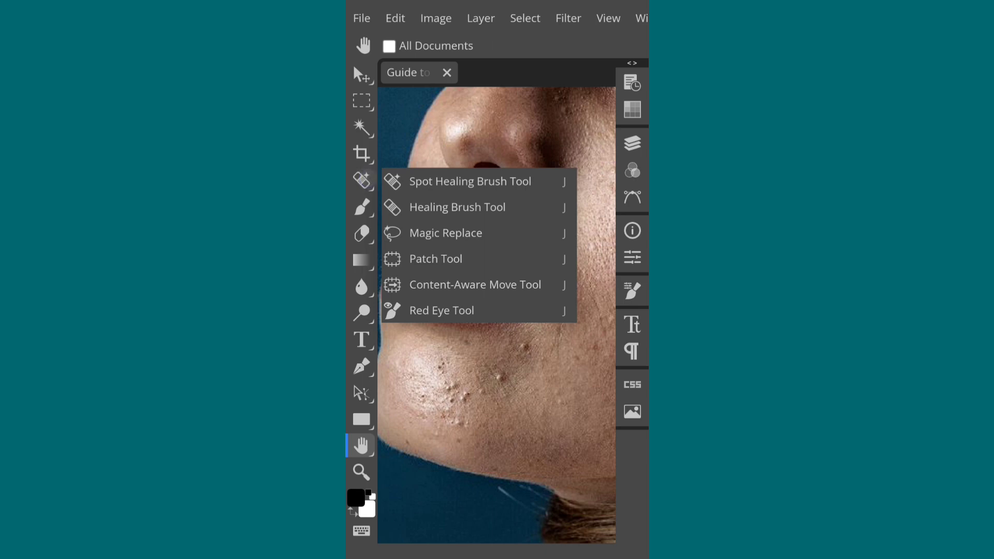
pyautogui.click(470, 181)
pyautogui.click(364, 181)
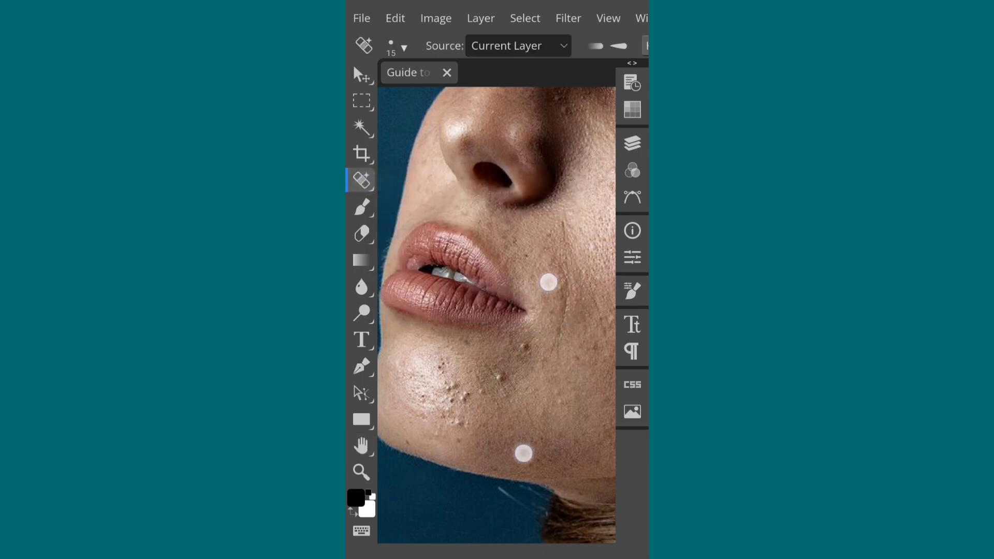
pyautogui.scroll(3, 526, 334)
# Heal the dark spot below the mouth corner, the cheek blemish and the chin bumps.
pyautogui.click(549, 285)
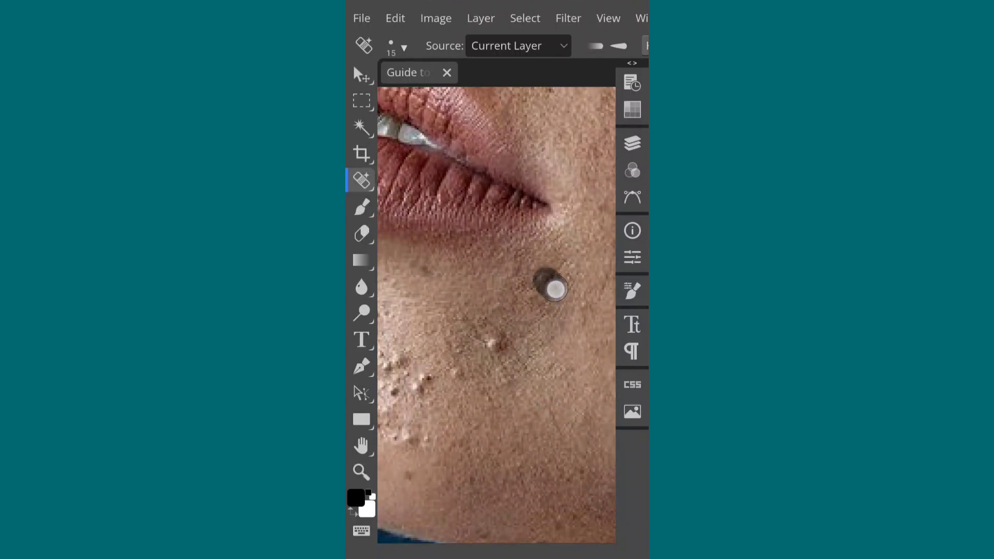
pyautogui.click(492, 344)
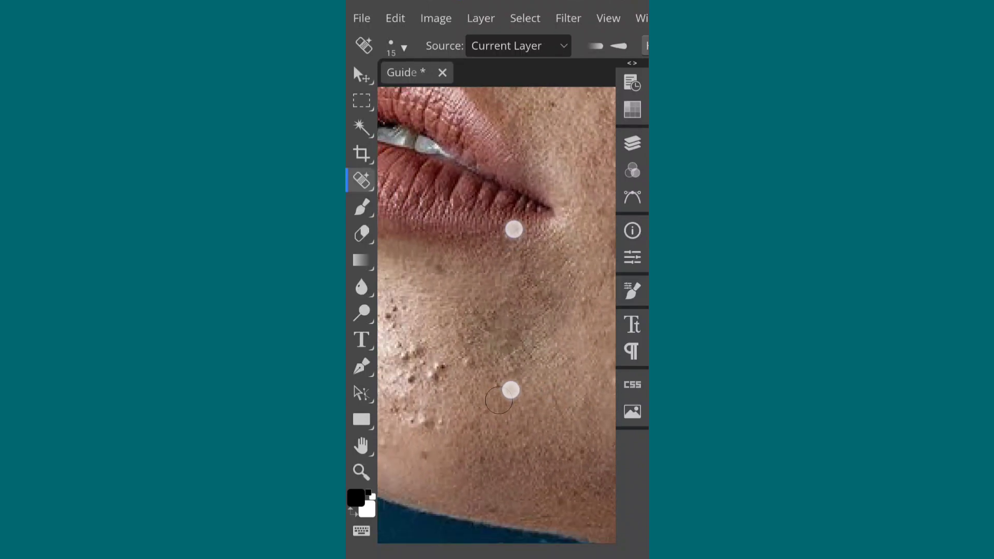
pyautogui.scroll(3, 512, 311)
pyautogui.click(521, 408)
pyautogui.click(539, 391)
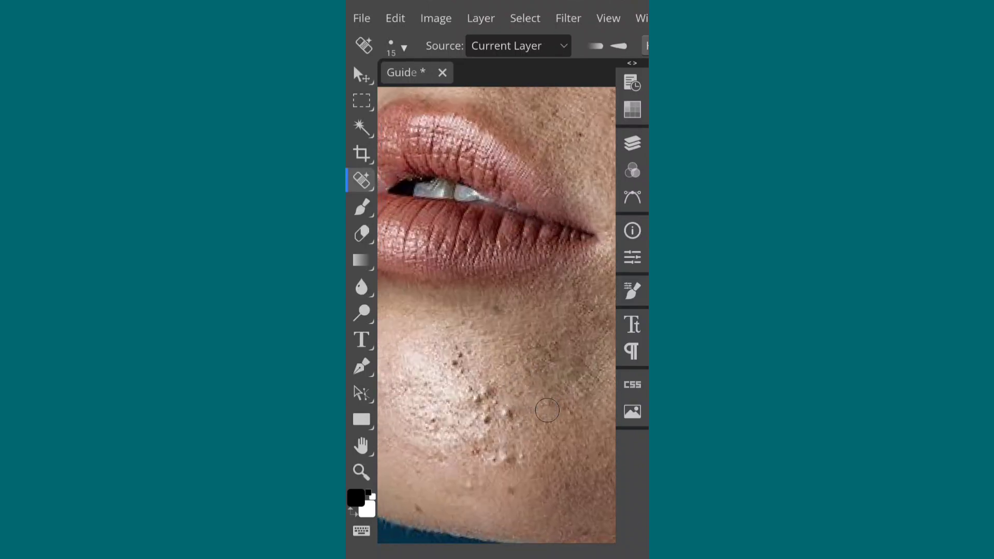
pyautogui.click(505, 419)
pyautogui.click(472, 399)
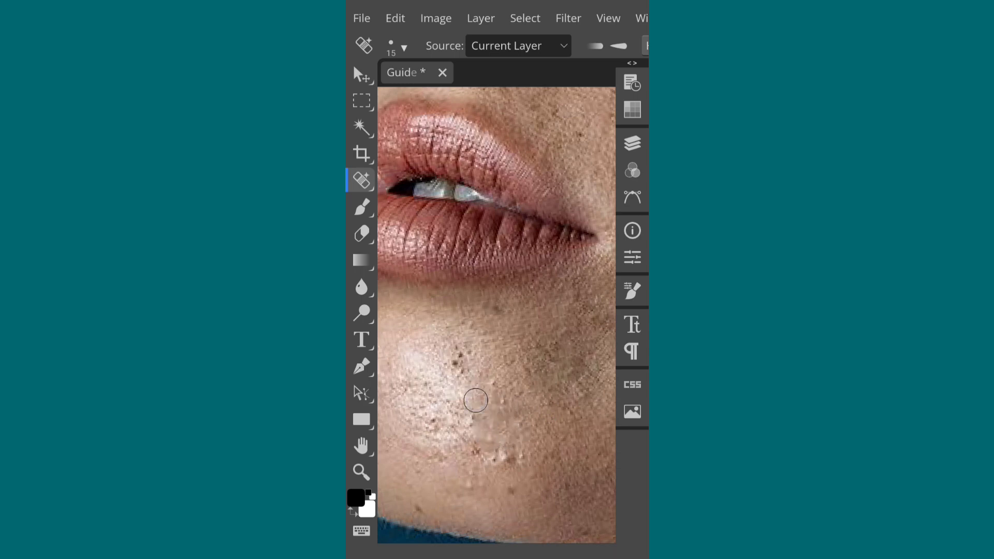
pyautogui.scroll(-3, 492, 295)
pyautogui.click(484, 380)
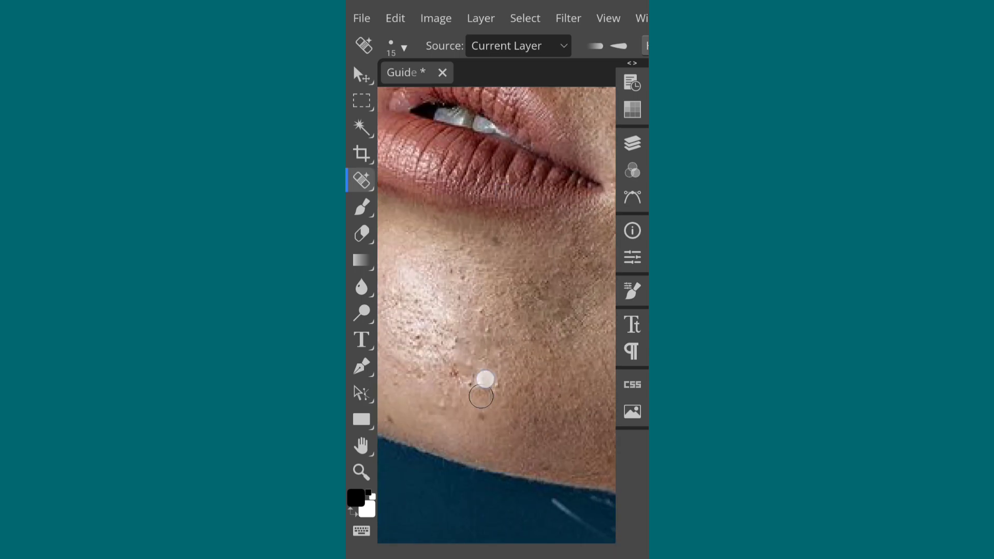
pyautogui.click(455, 377)
pyautogui.click(502, 393)
pyautogui.click(465, 359)
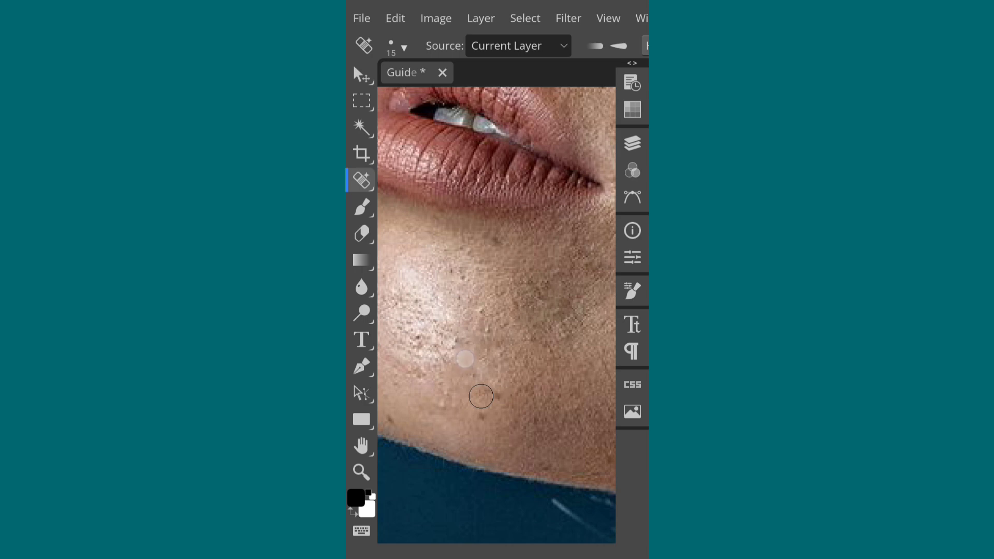
# Heal the remaining chin blemishes and a spot on the lower cheek.
pyautogui.click(492, 253)
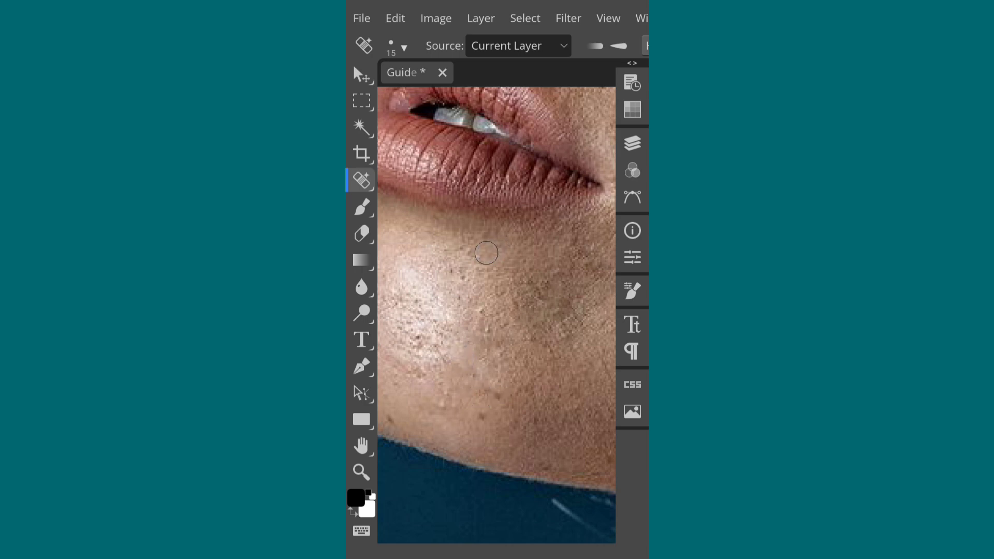
pyautogui.click(480, 429)
pyautogui.click(486, 409)
pyautogui.click(393, 413)
pyautogui.click(449, 401)
pyautogui.click(498, 386)
pyautogui.click(483, 301)
pyautogui.scroll(-2, 487, 295)
pyautogui.scroll(3, 462, 290)
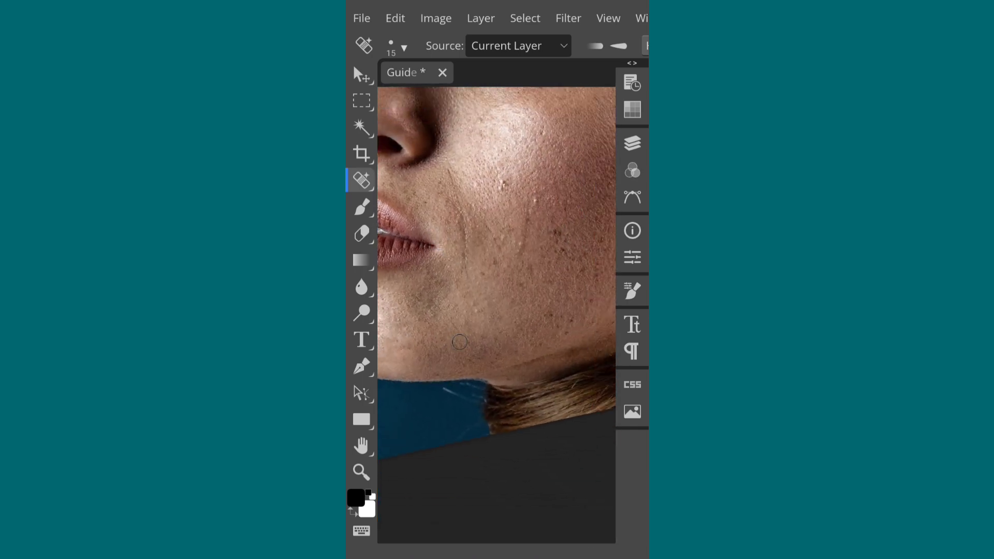
pyautogui.scroll(3, 466, 290)
pyautogui.scroll(3, 505, 311)
pyautogui.scroll(1, 502, 247)
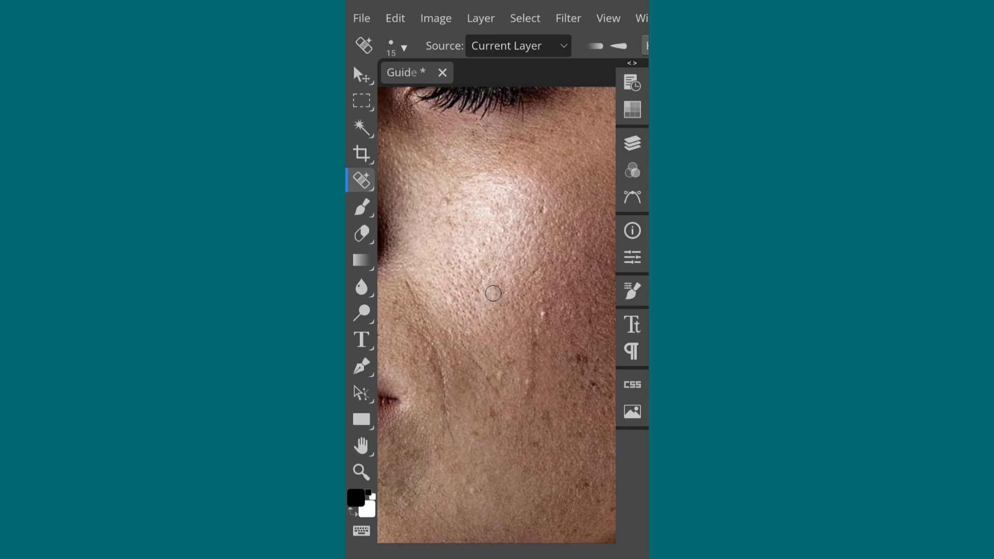
pyautogui.scroll(-2, 526, 340)
pyautogui.scroll(-3, 526, 339)
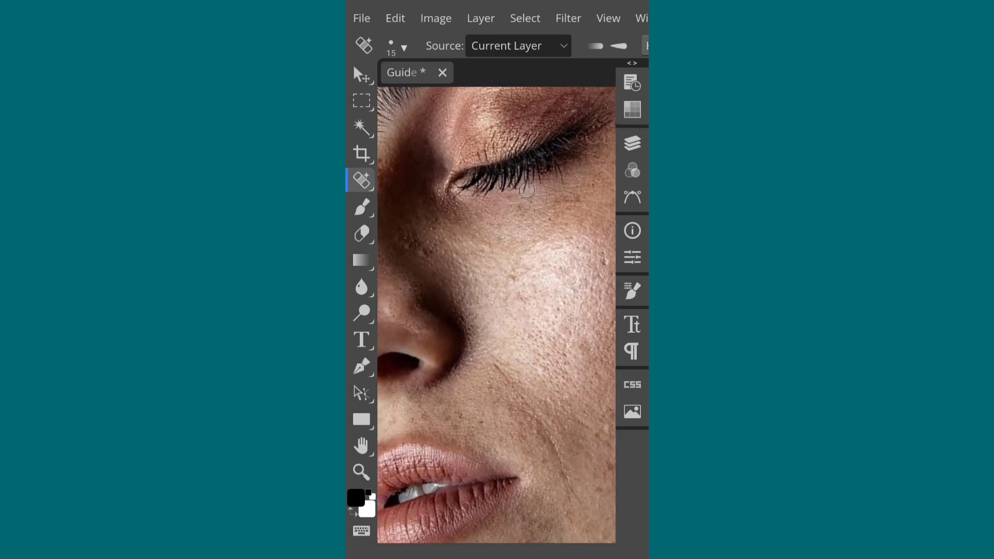
# Heal a spot on the upper cheek and a blemish on the forehead.
pyautogui.click(426, 243)
pyautogui.scroll(-2, 535, 306)
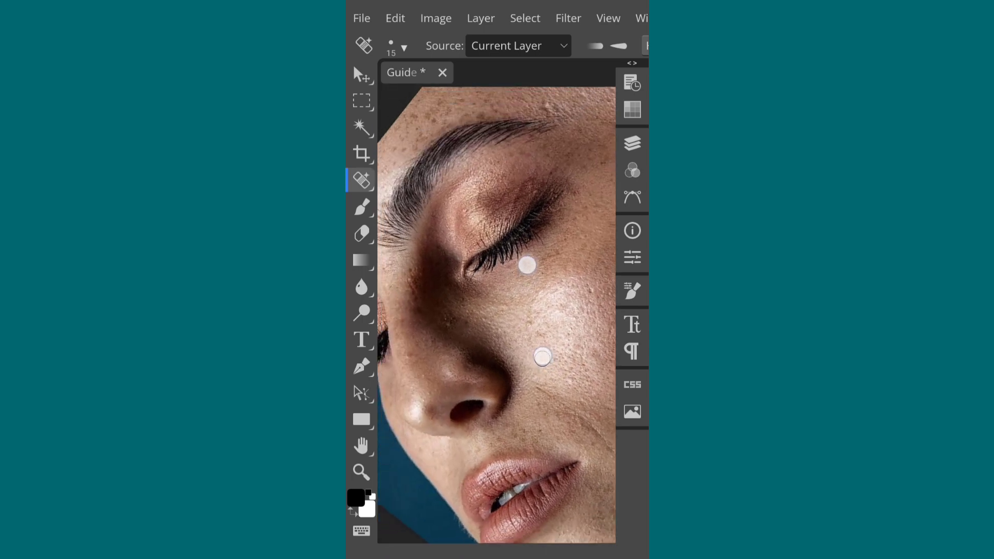
pyautogui.scroll(-2, 513, 207)
pyautogui.scroll(3, 497, 185)
pyautogui.scroll(2, 497, 259)
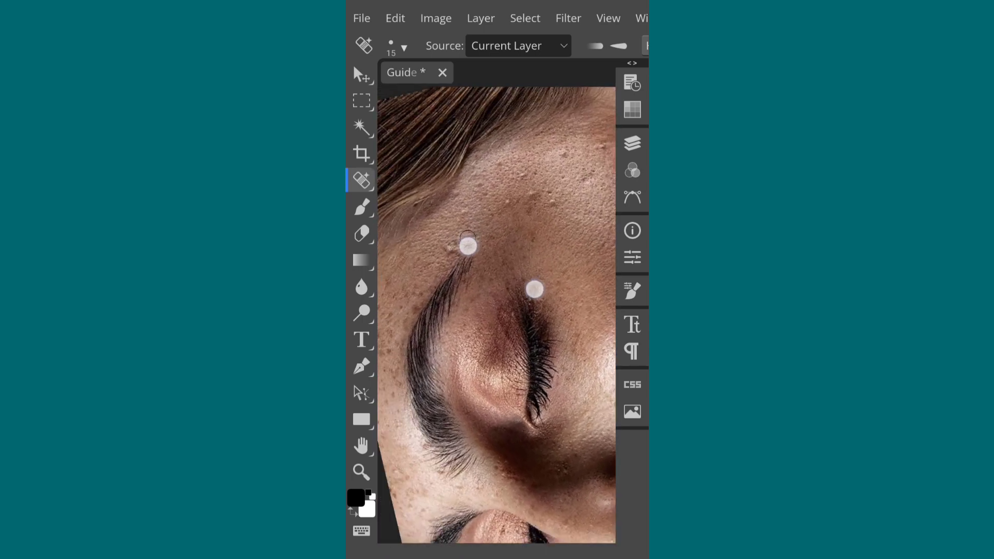
pyautogui.scroll(2, 501, 267)
pyautogui.scroll(2, 522, 199)
pyautogui.scroll(-2, 500, 284)
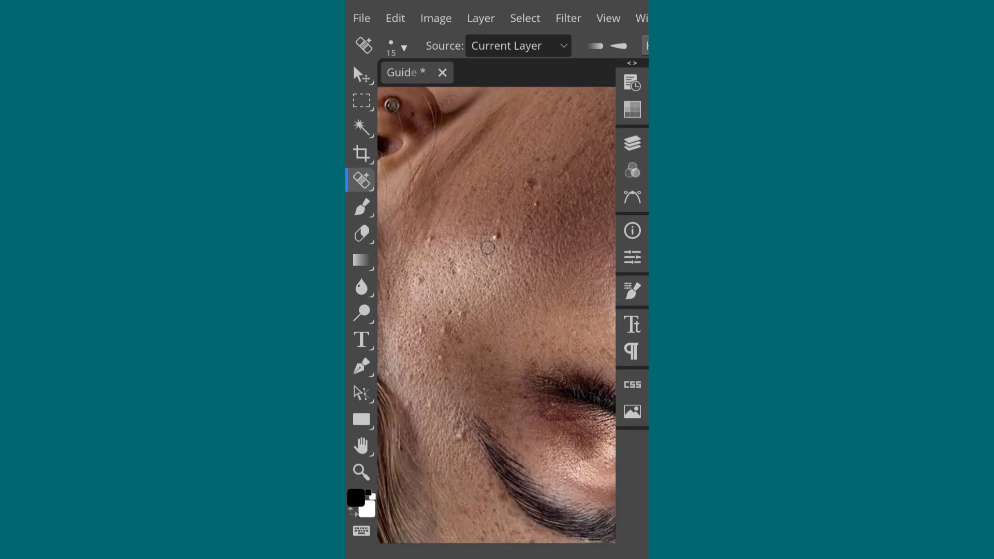
pyautogui.scroll(2, 513, 231)
pyautogui.scroll(1, 509, 212)
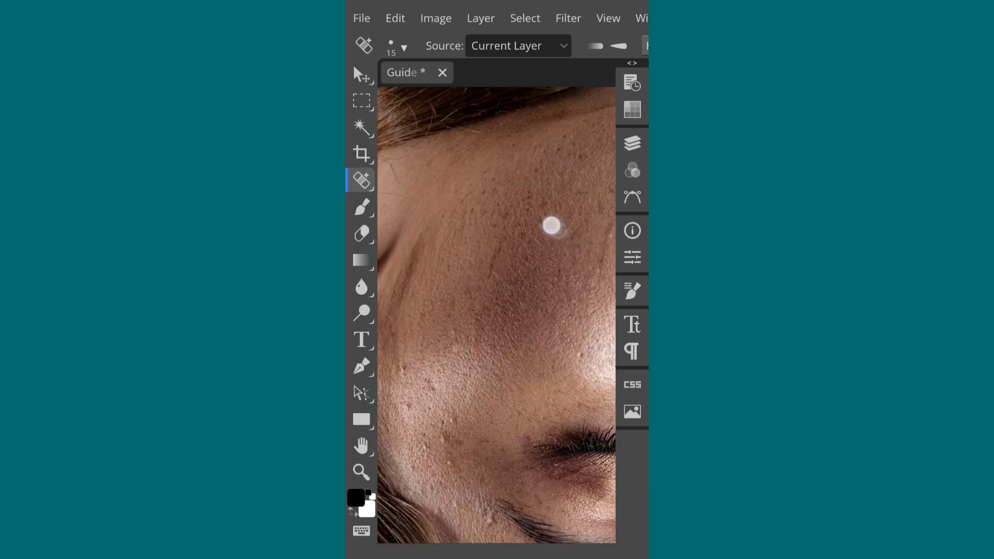
pyautogui.scroll(2, 548, 217)
pyautogui.moveTo(502, 217); pyautogui.dragTo(485, 232)
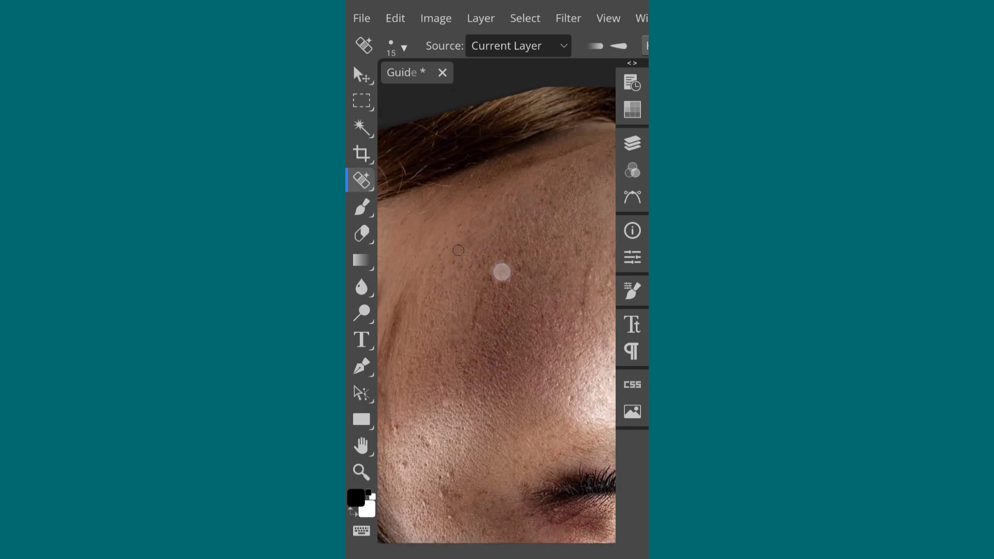
# Rotate the view and heal the blemishes beside and near the eyebrow.
pyautogui.scroll(-2, 499, 240)
pyautogui.scroll(2, 481, 259)
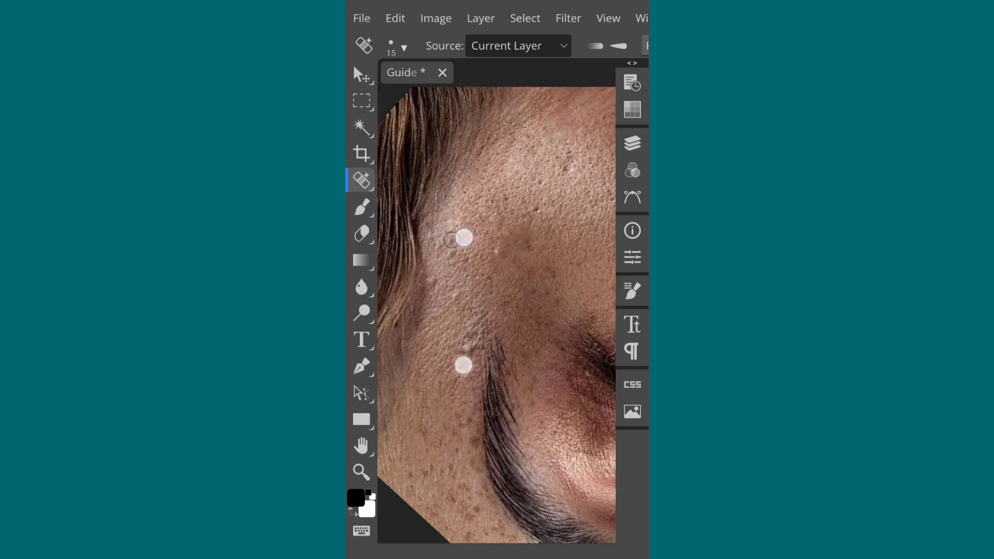
pyautogui.moveTo(464, 237)
pyautogui.mouseDown()
pyautogui.moveTo(476, 284)
pyautogui.moveTo(489, 166)
pyautogui.mouseUp()
pyautogui.moveTo(467, 213); pyautogui.dragTo(464, 253)
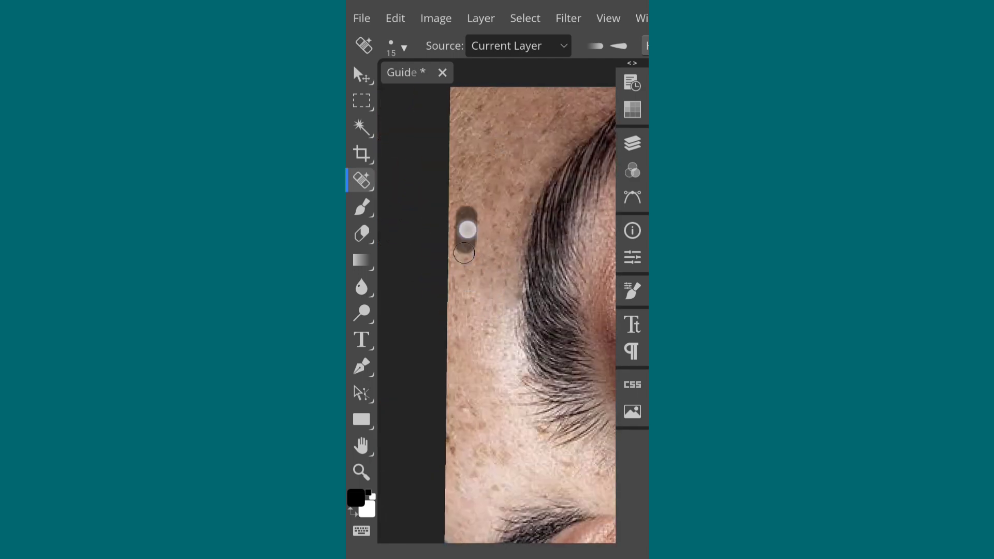
pyautogui.moveTo(471, 324); pyautogui.dragTo(455, 308)
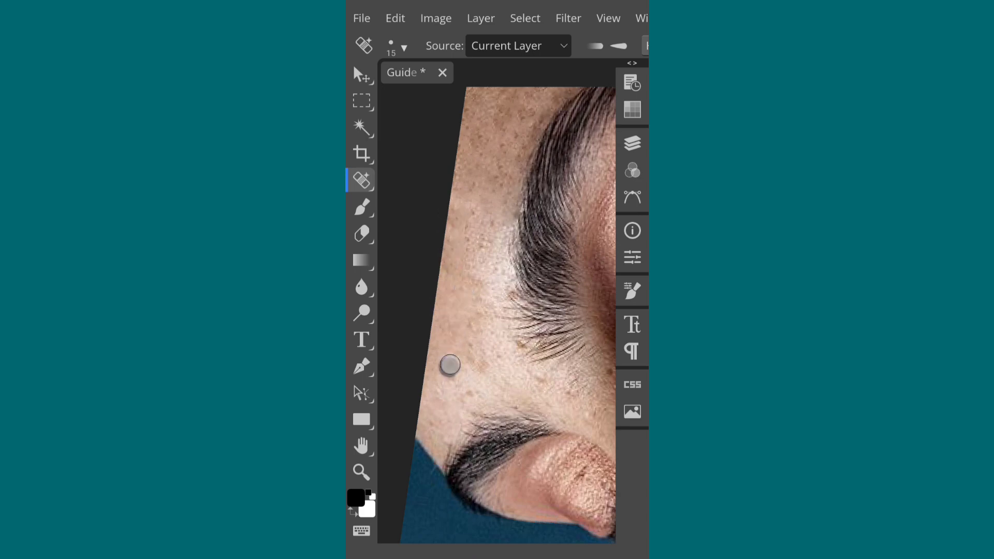
pyautogui.moveTo(450, 364); pyautogui.dragTo(471, 404)
pyautogui.moveTo(478, 331)
pyautogui.mouseDown()
pyautogui.moveTo(497, 190)
pyautogui.moveTo(505, 255)
pyautogui.mouseUp()
# Heal the blemishes around the eye, on the eyelid and beside the lips.
pyautogui.moveTo(490, 215); pyautogui.dragTo(497, 311)
pyautogui.moveTo(514, 262)
pyautogui.mouseDown()
pyautogui.moveTo(472, 356)
pyautogui.moveTo(476, 310)
pyautogui.mouseUp()
pyautogui.moveTo(484, 355); pyautogui.dragTo(459, 149)
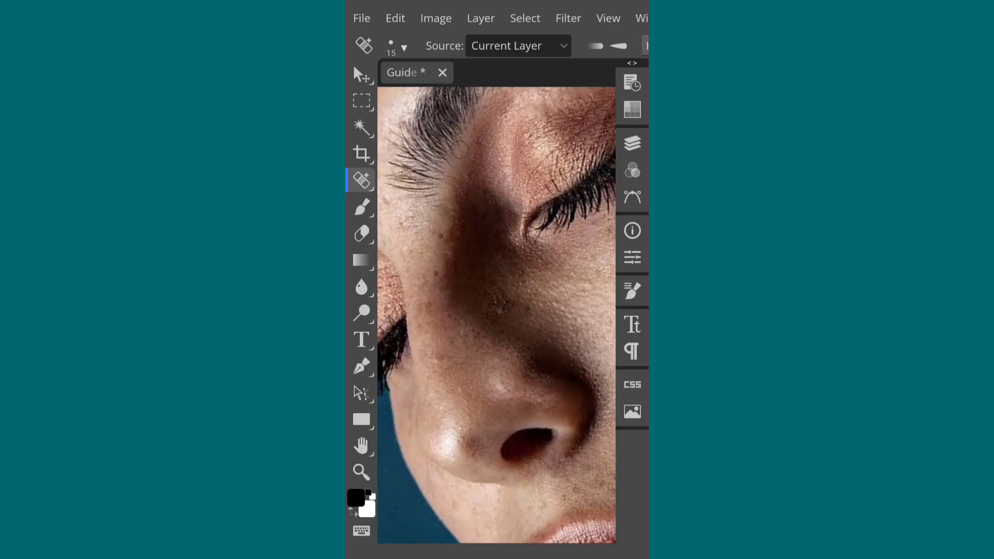
pyautogui.moveTo(437, 262)
pyautogui.mouseDown()
pyautogui.moveTo(506, 295)
pyautogui.moveTo(516, 312)
pyautogui.mouseUp()
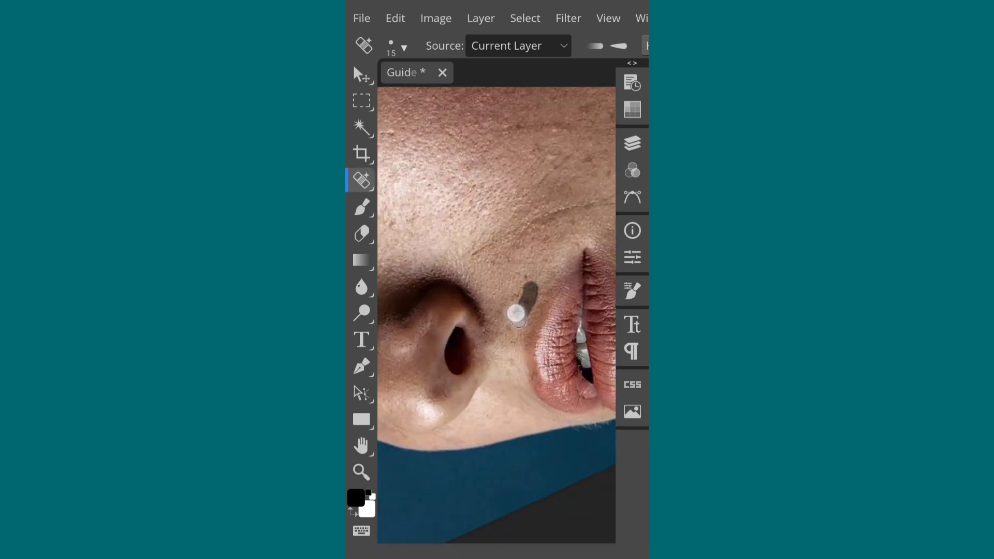
pyautogui.scroll(-5, 506, 322)
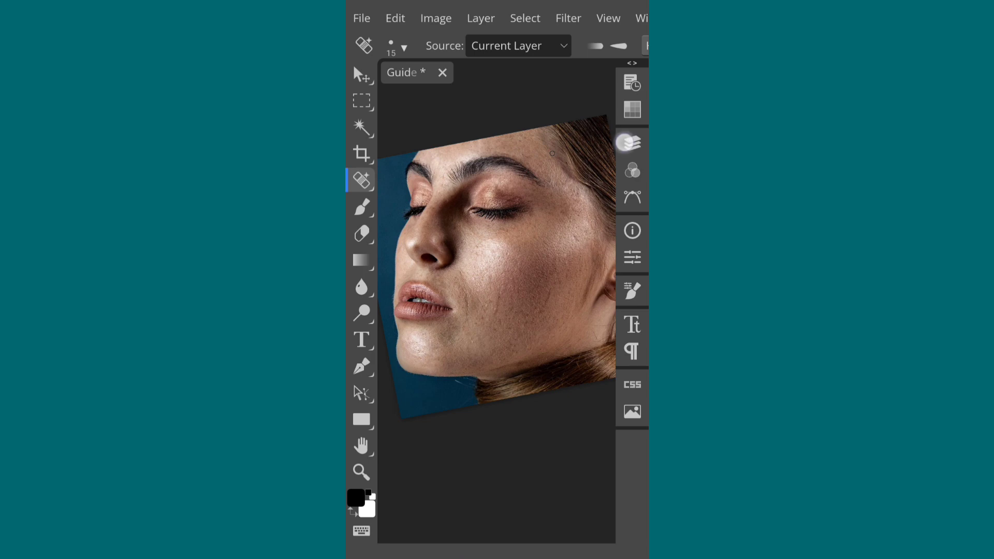
# Create Layer 1 as a Background copy and invert it into a negative.
pyautogui.click(632, 143)
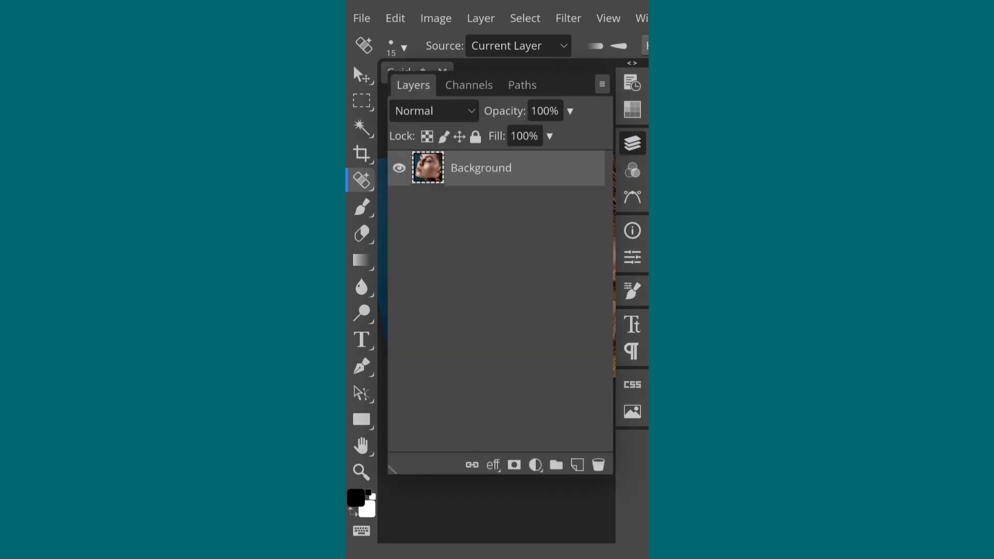
pyautogui.moveTo(544, 171)
pyautogui.mouseDown()
pyautogui.moveTo(508, 190)
pyautogui.moveTo(583, 472)
pyautogui.mouseUp()
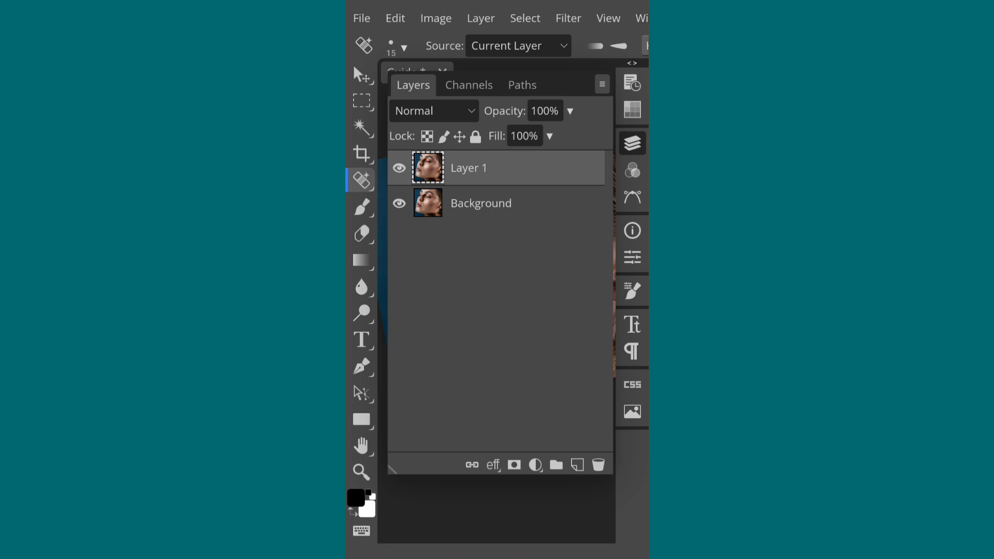
pyautogui.click(436, 16)
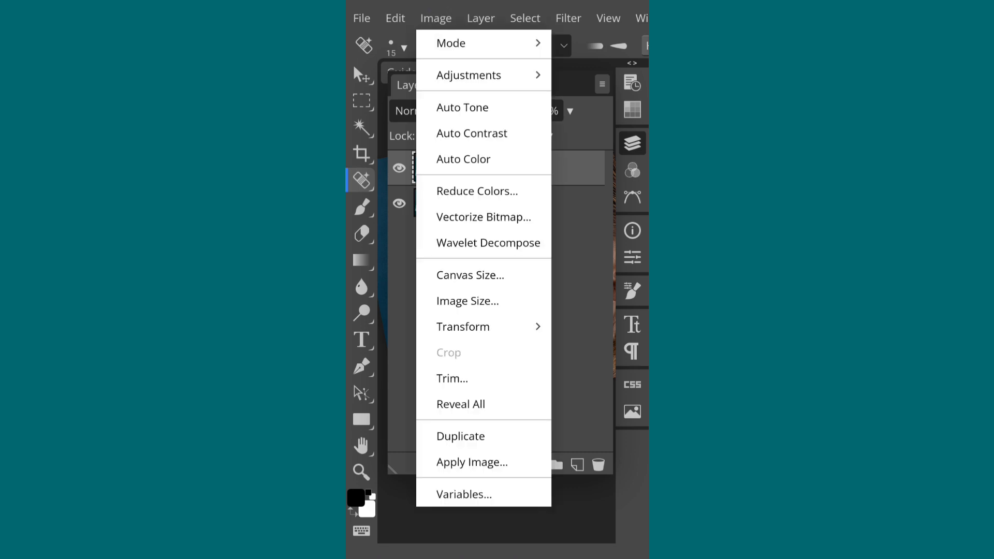
pyautogui.click(520, 75)
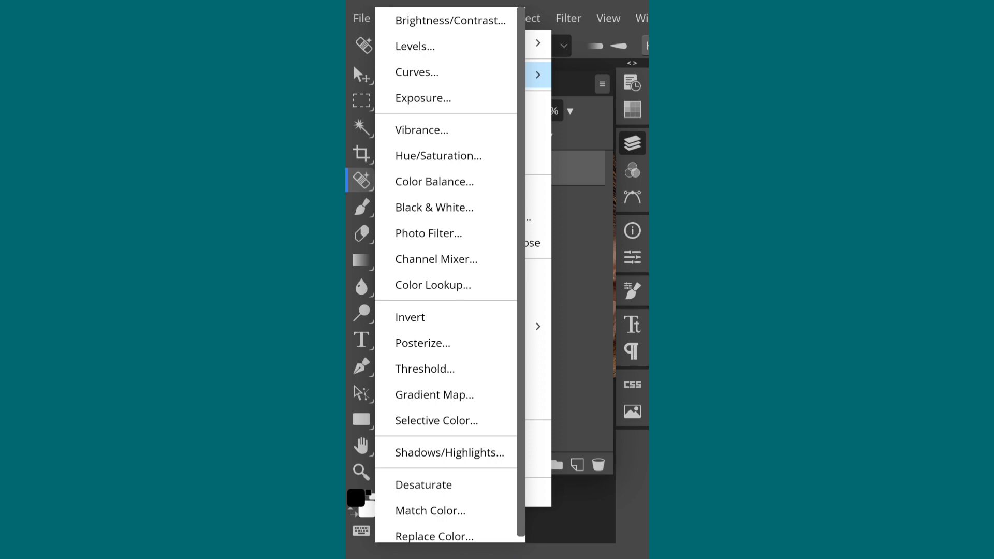
pyautogui.click(438, 316)
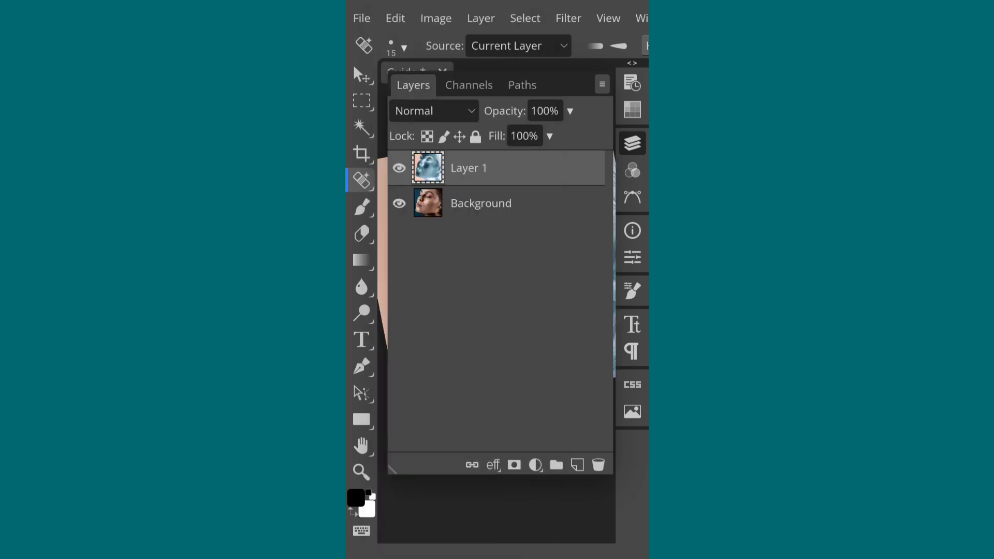
pyautogui.click(632, 142)
pyautogui.scroll(3, 515, 253)
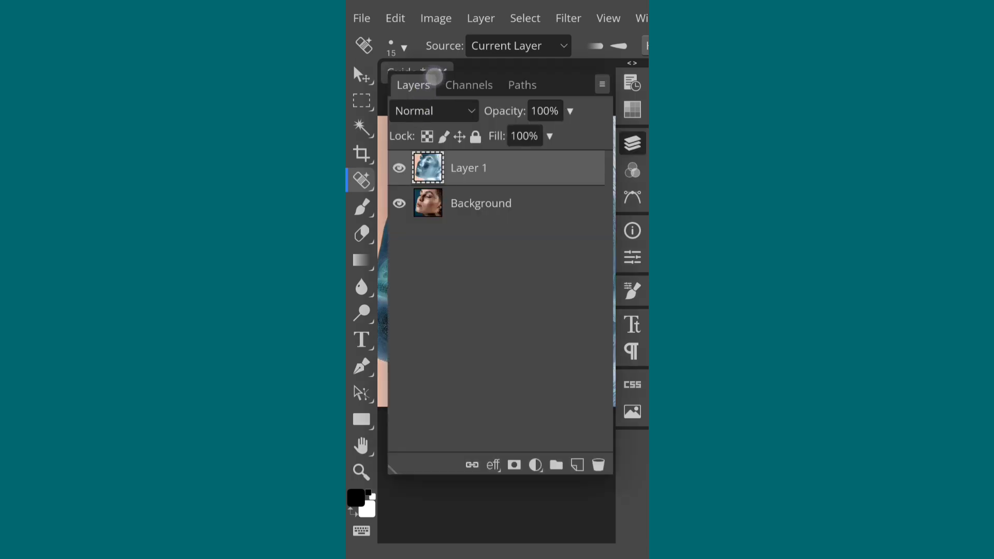
# Set Layer 1's blend mode to Vivid Light, turning the portrait flat grey.
pyautogui.click(455, 107)
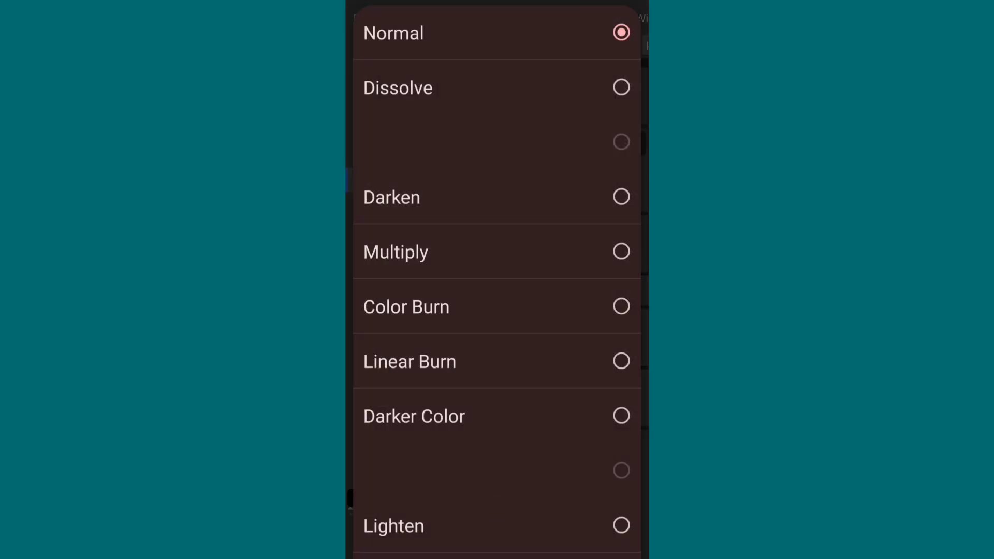
pyautogui.scroll(-4, 532, 285)
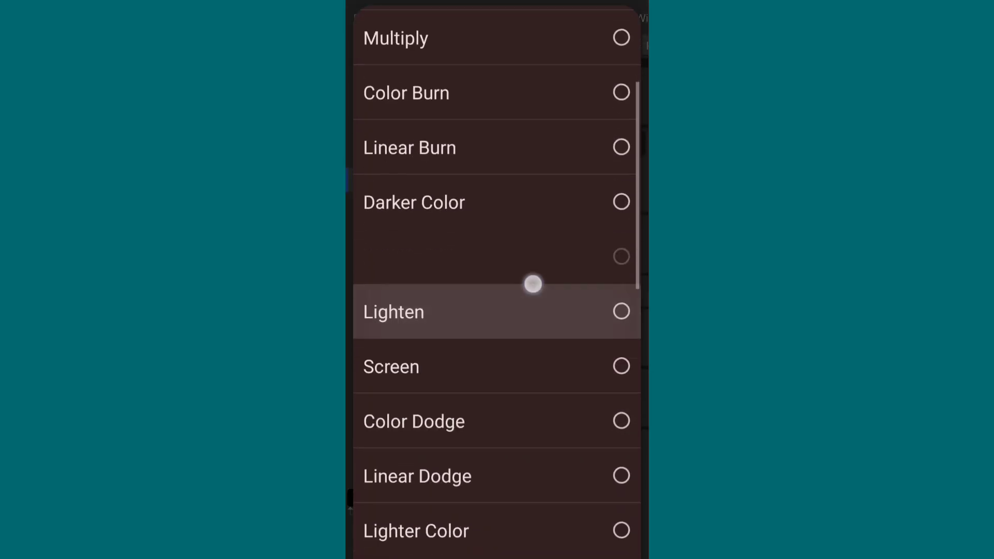
pyautogui.scroll(-2, 512, 351)
pyautogui.scroll(-3, 558, 275)
pyautogui.scroll(-2, 558, 275)
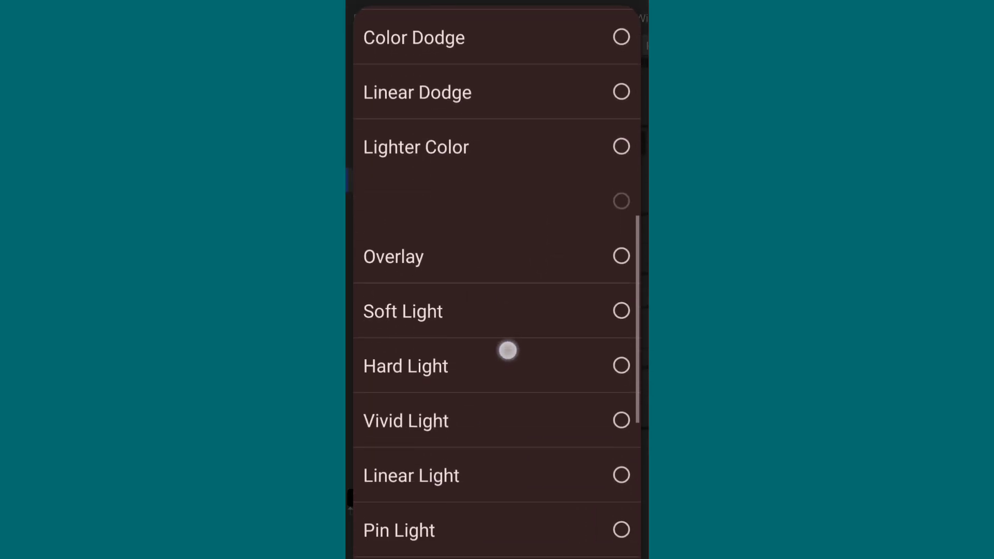
pyautogui.scroll(-1, 511, 348)
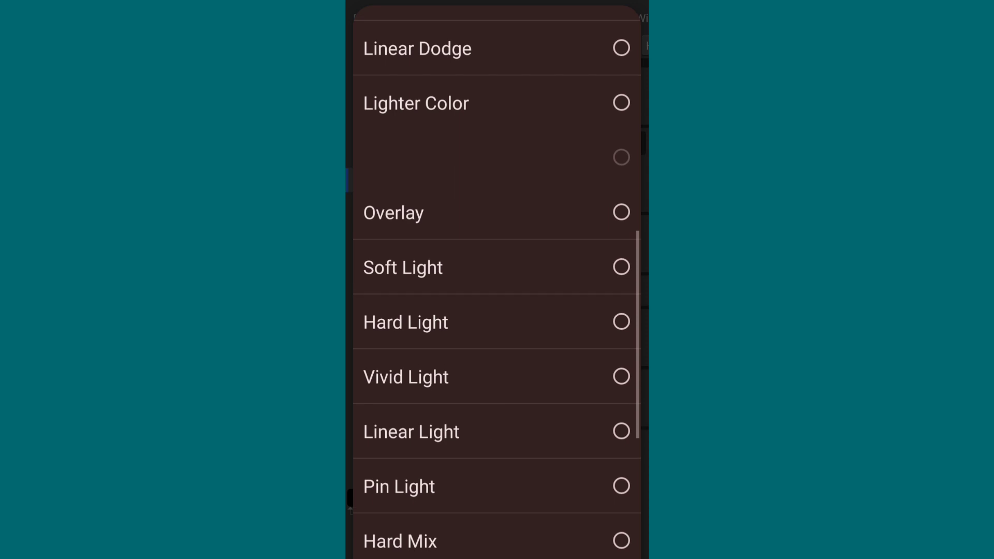
pyautogui.click(491, 372)
pyautogui.click(632, 143)
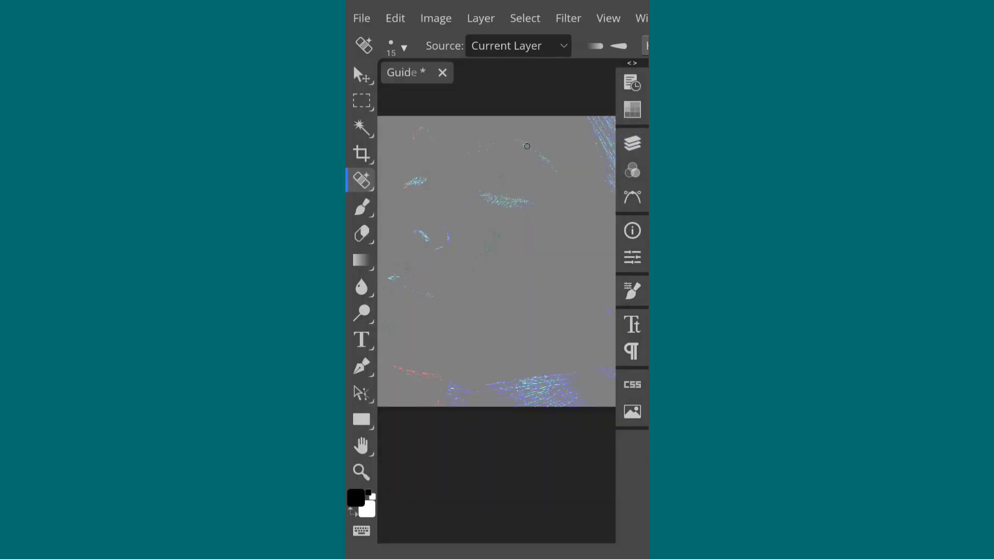
pyautogui.moveTo(532, 164); pyautogui.dragTo(543, 172)
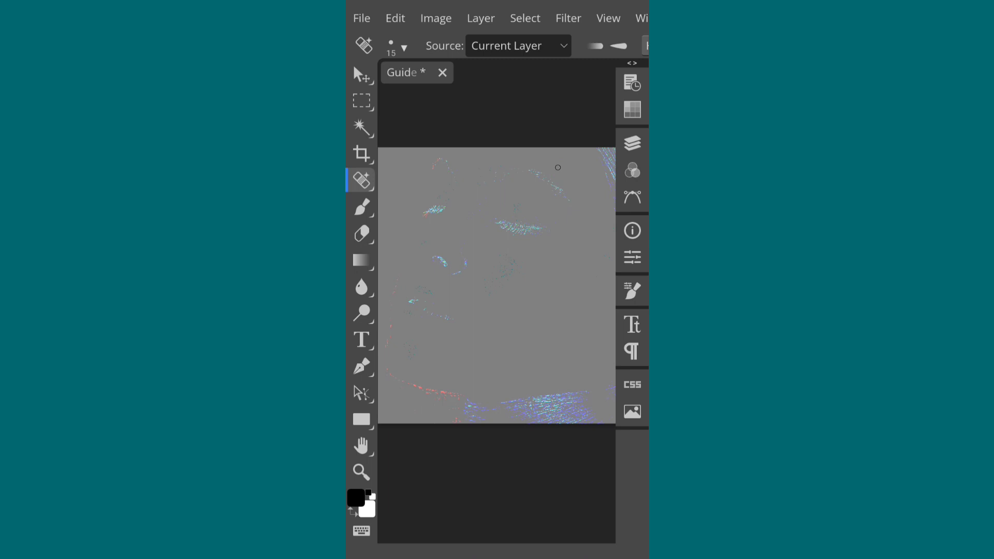
pyautogui.click(569, 17)
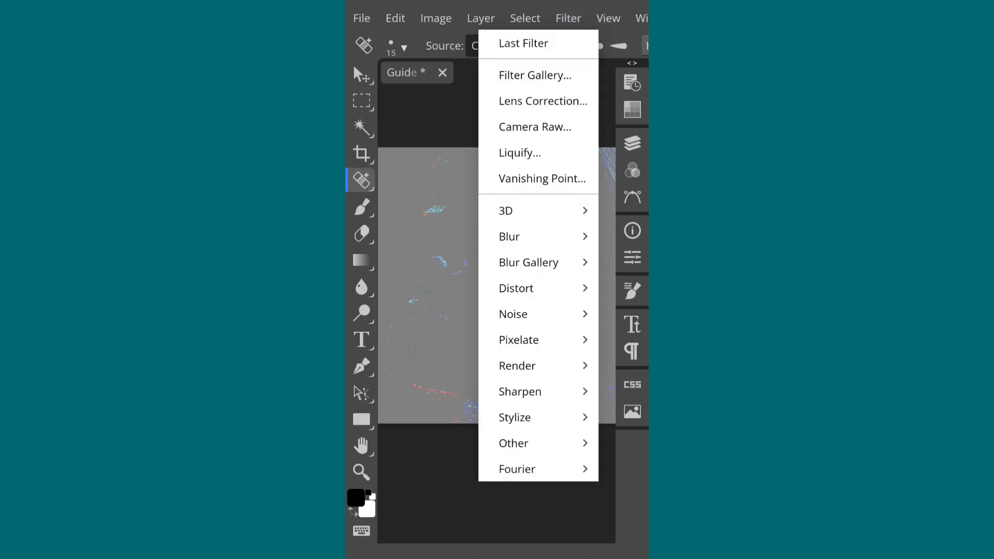
# Apply the Other > High Pass filter to Layer 1 with a 5.8 px radius.
pyautogui.click(535, 443)
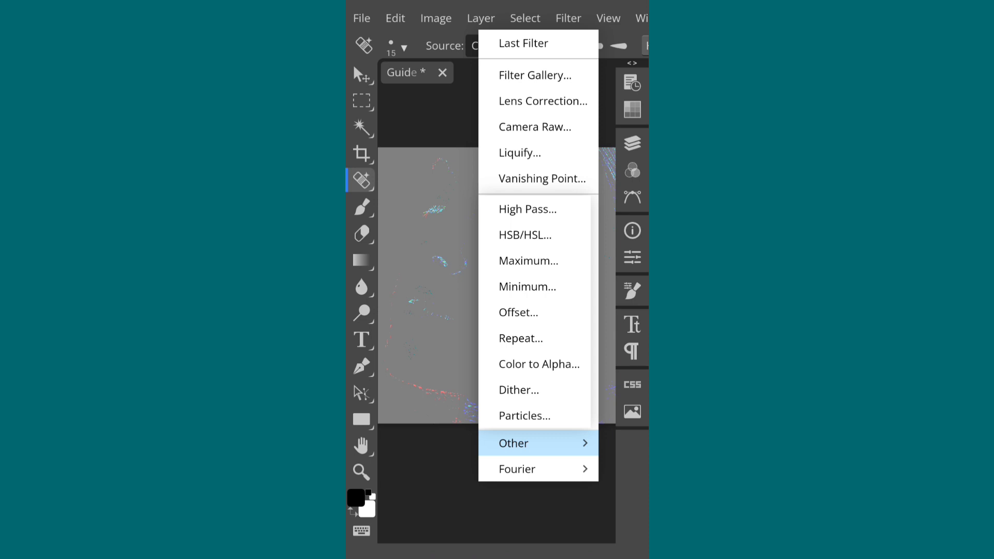
pyautogui.click(538, 207)
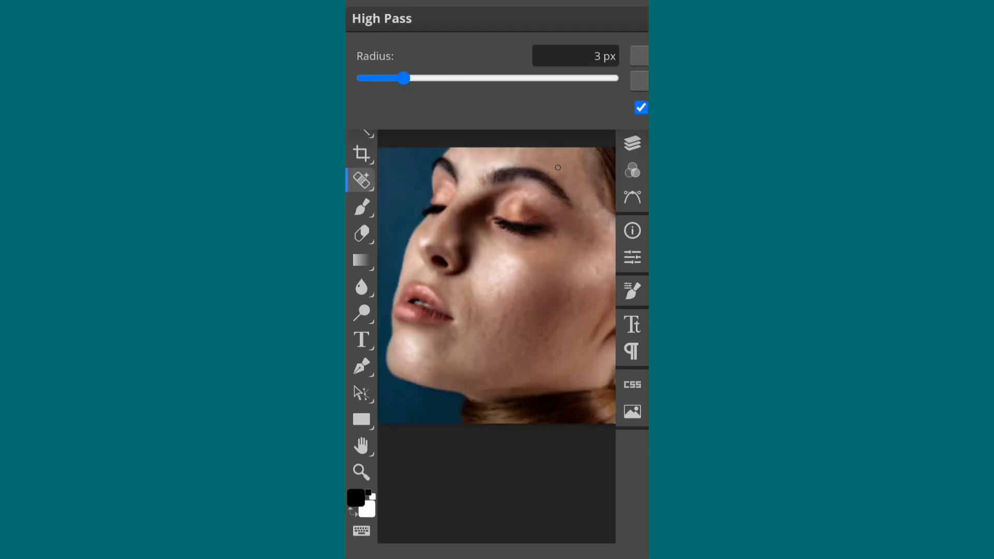
pyautogui.click(418, 63)
pyautogui.moveTo(447, 153); pyautogui.dragTo(447, 171)
pyautogui.moveTo(592, 106)
pyautogui.mouseDown()
pyautogui.moveTo(487, 106)
pyautogui.moveTo(461, 167)
pyautogui.moveTo(412, 168)
pyautogui.mouseUp()
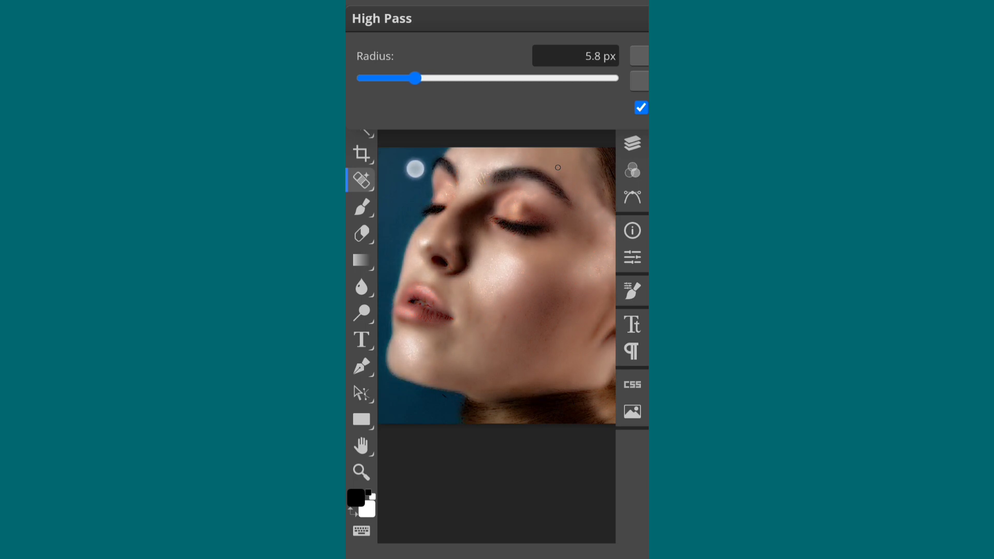
pyautogui.click(639, 54)
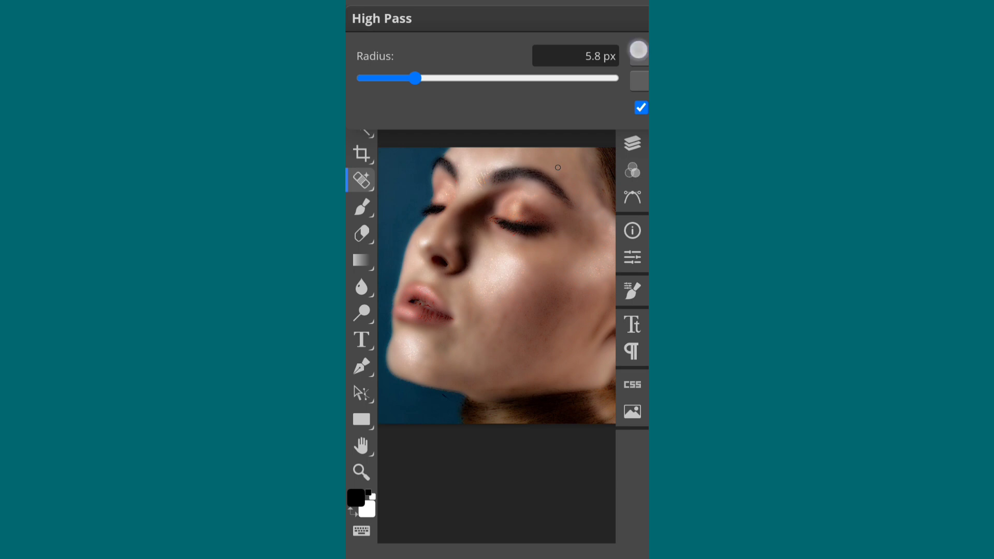
# Apply a Gaussian Blur of about 0.2 px radius to Layer 1.
pyautogui.scroll(5, 533, 285)
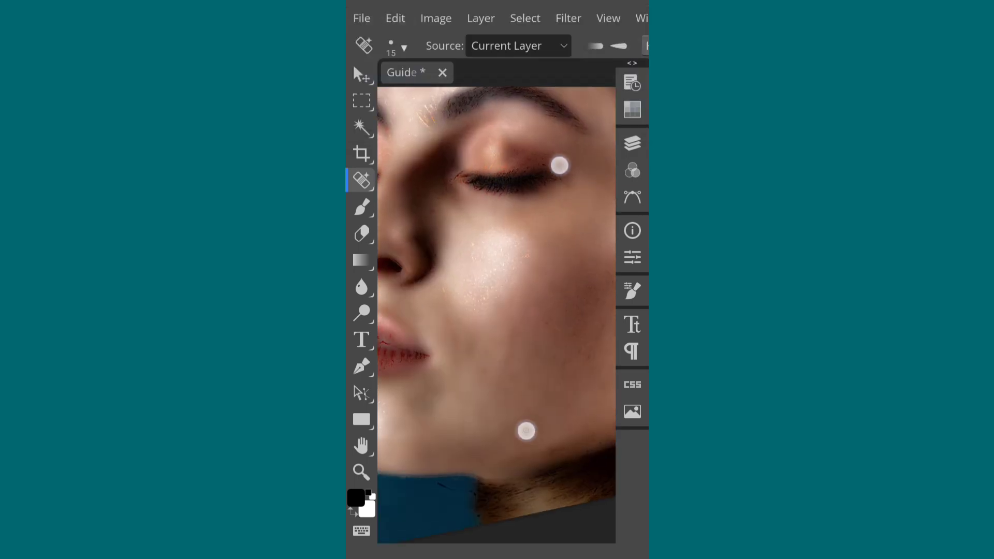
pyautogui.scroll(-5, 539, 254)
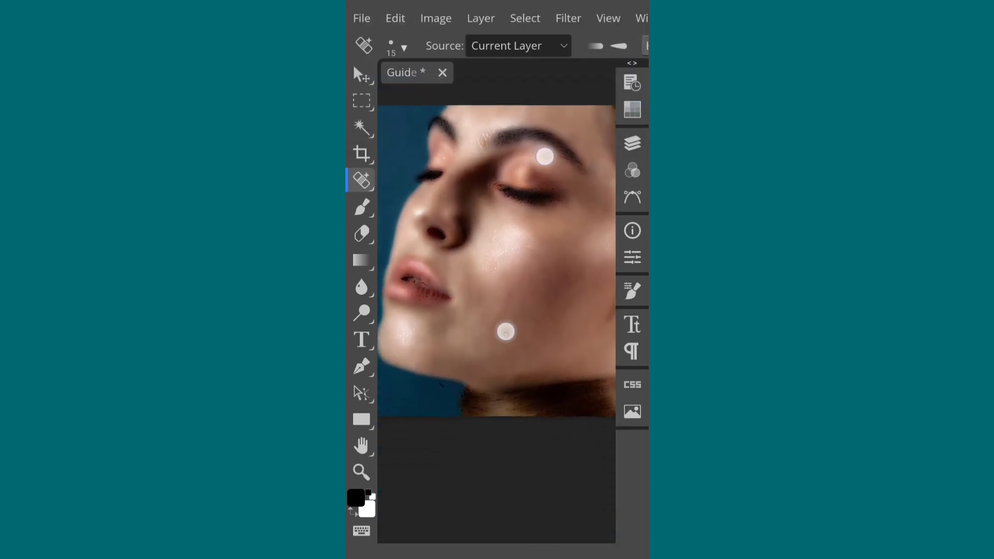
pyautogui.click(569, 18)
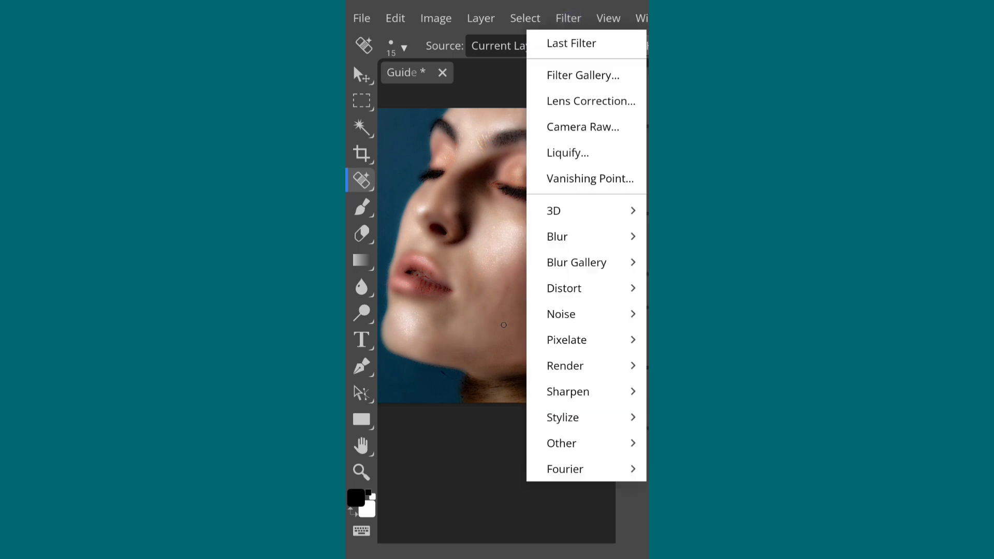
pyautogui.click(617, 234)
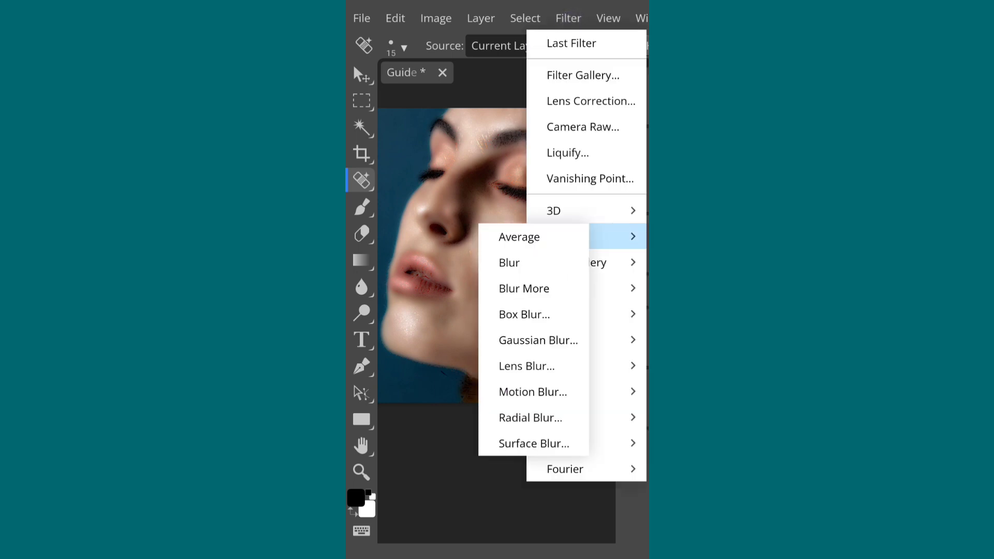
pyautogui.click(528, 341)
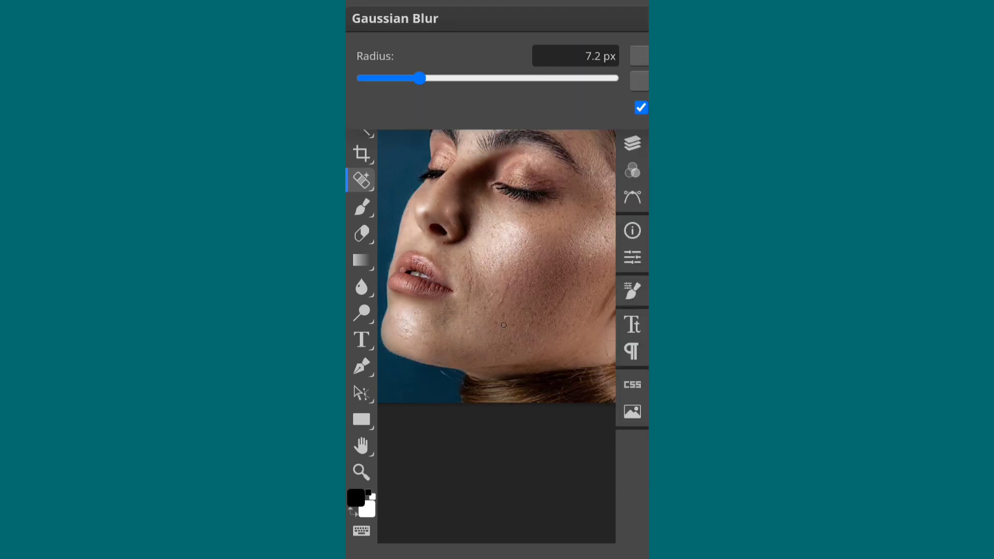
pyautogui.moveTo(420, 78)
pyautogui.mouseDown()
pyautogui.moveTo(605, 91)
pyautogui.moveTo(495, 104)
pyautogui.moveTo(613, 102)
pyautogui.moveTo(481, 128)
pyautogui.moveTo(369, 218)
pyautogui.moveTo(426, 299)
pyautogui.moveTo(371, 368)
pyautogui.moveTo(375, 378)
pyautogui.mouseUp()
pyautogui.press('Return')
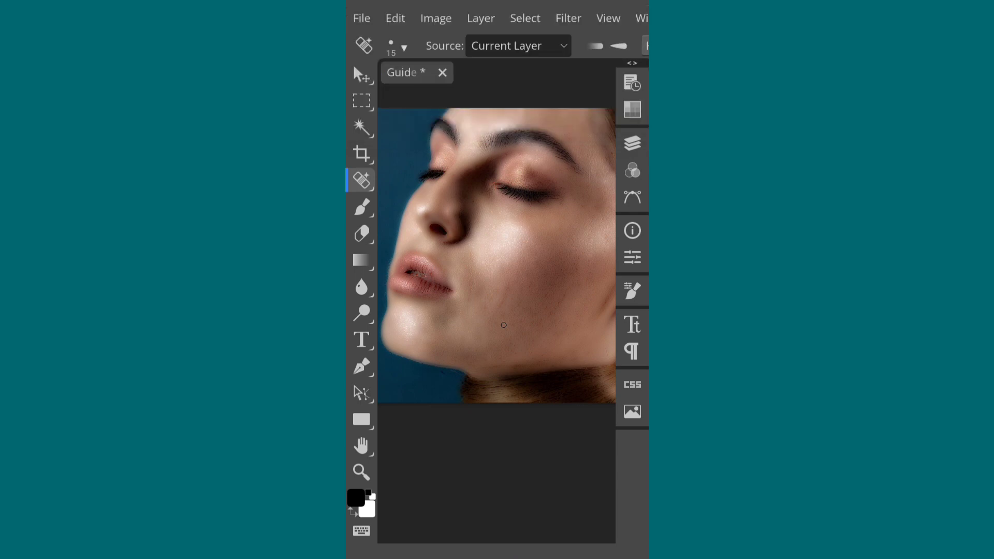
# Confirm Layer 1 sits above the photo, heal a spot near the eyebrow tail, then pick the Eraser.
pyautogui.scroll(3, 524, 266)
pyautogui.scroll(3, 492, 184)
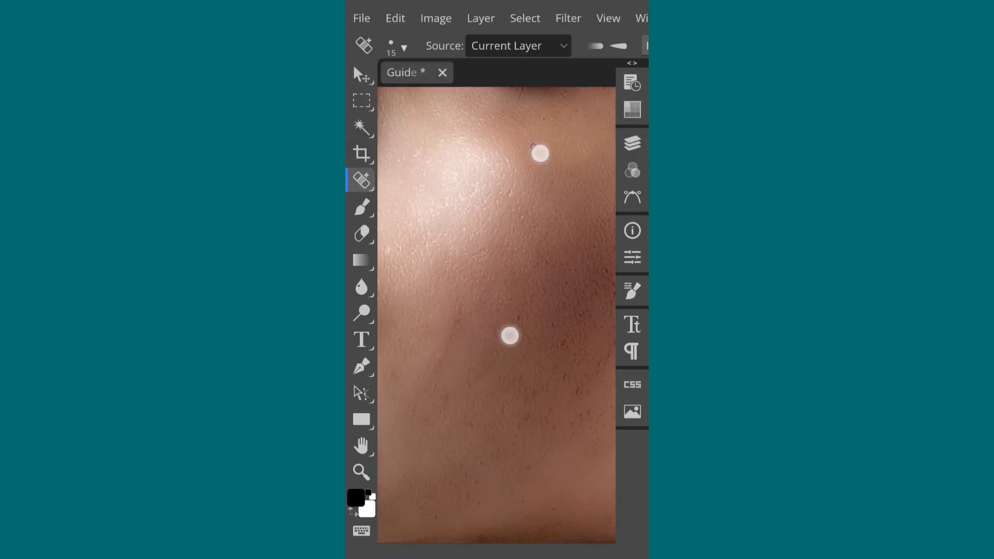
pyautogui.scroll(-5, 528, 259)
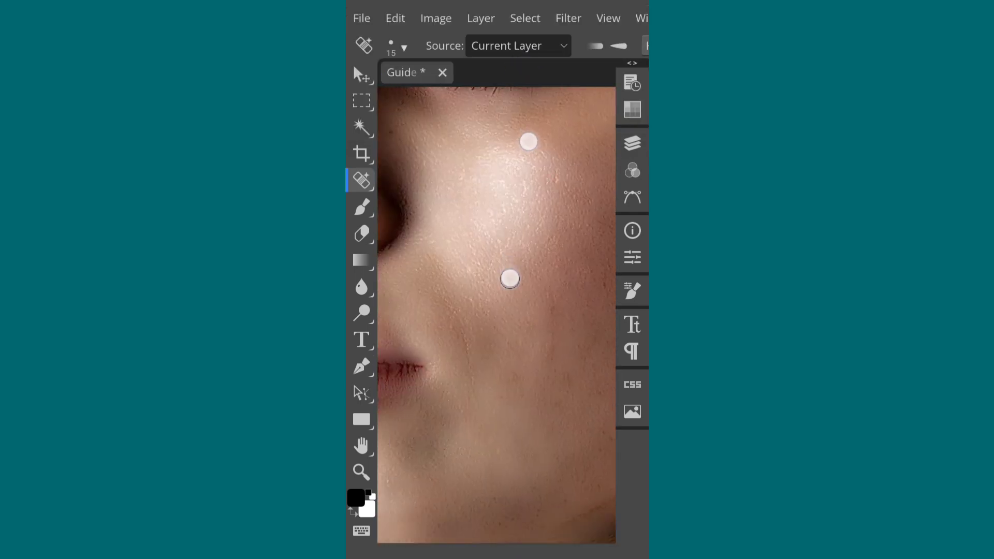
pyautogui.scroll(-3, 557, 260)
pyautogui.scroll(-3, 543, 249)
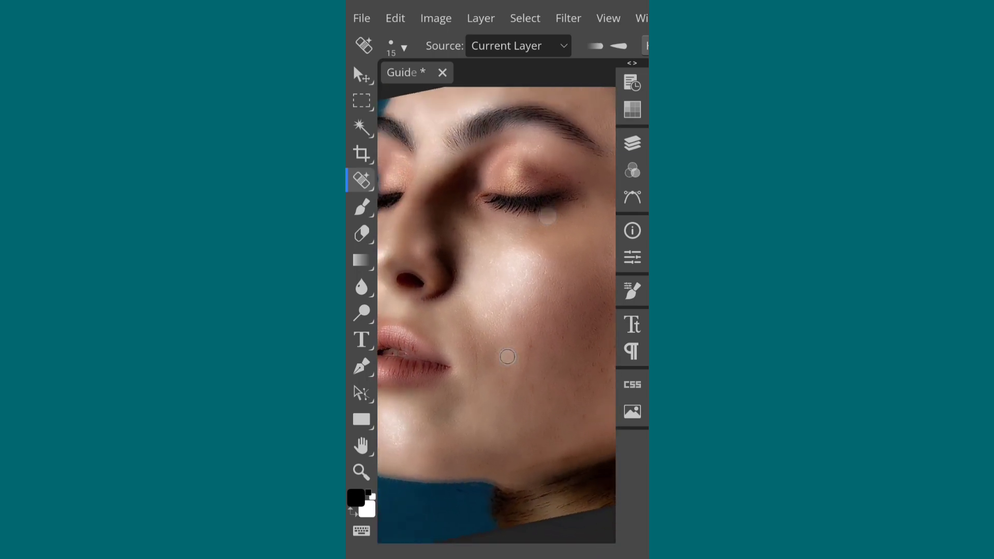
pyautogui.scroll(-2, 529, 236)
pyautogui.scroll(3, 551, 223)
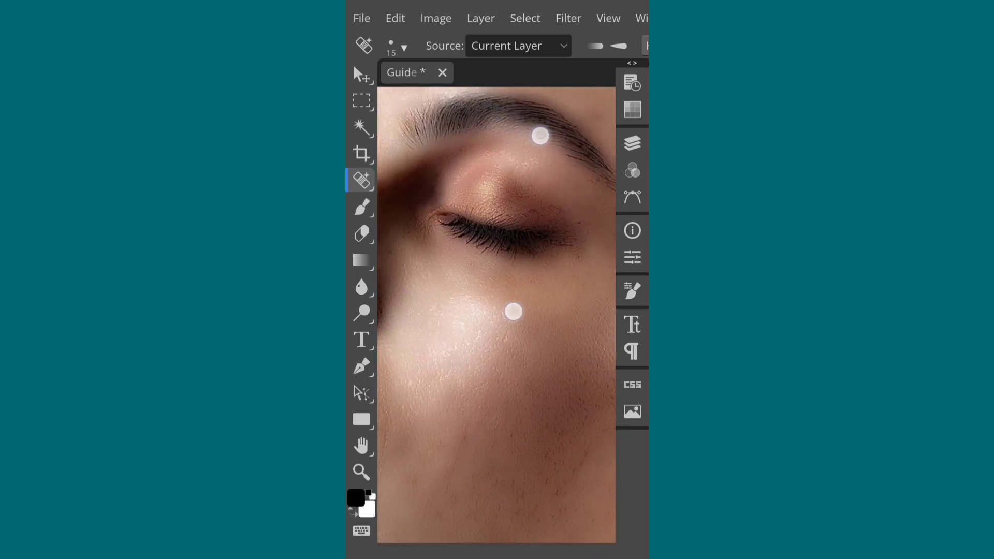
pyautogui.scroll(-3, 538, 218)
pyautogui.scroll(-2, 554, 264)
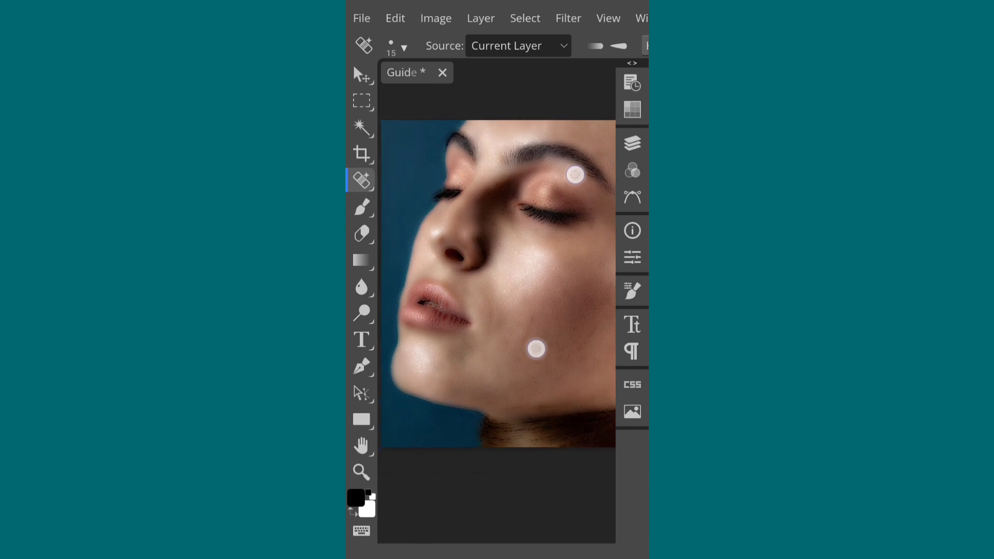
pyautogui.scroll(-2, 556, 248)
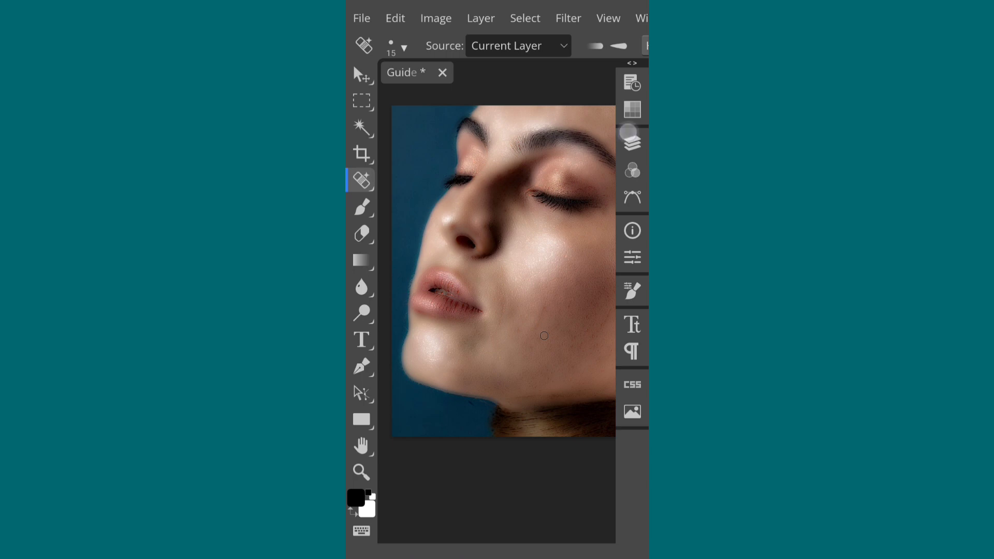
pyautogui.click(629, 135)
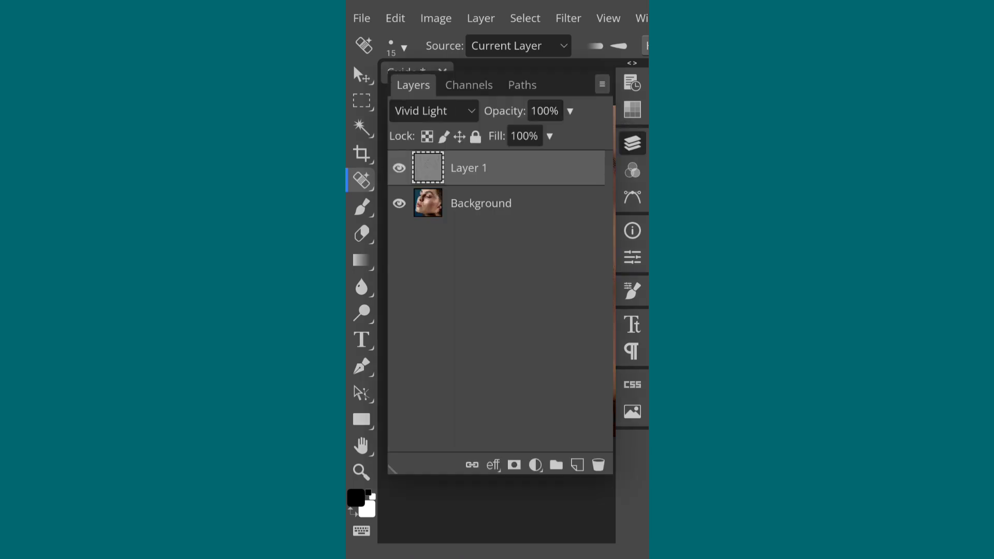
pyautogui.click(632, 143)
pyautogui.moveTo(463, 157); pyautogui.dragTo(481, 147)
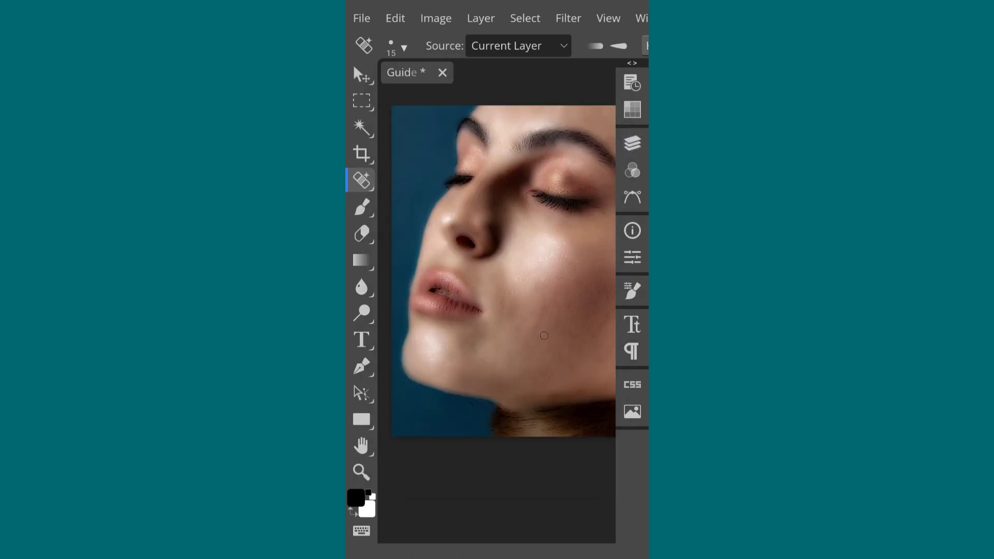
pyautogui.click(361, 233)
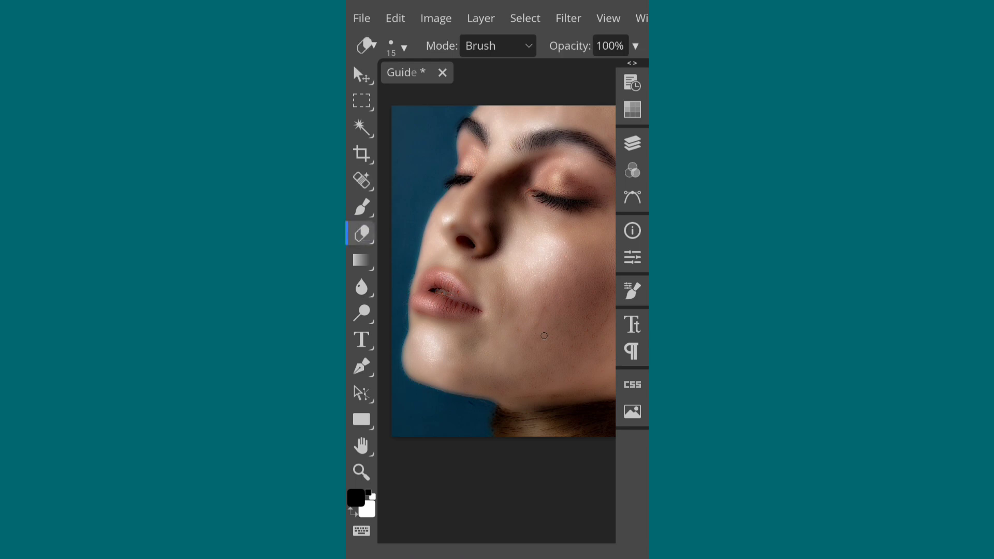
# Resize the eraser brush and erase the smoothing over the eyelashes and eyebrow.
pyautogui.click(397, 48)
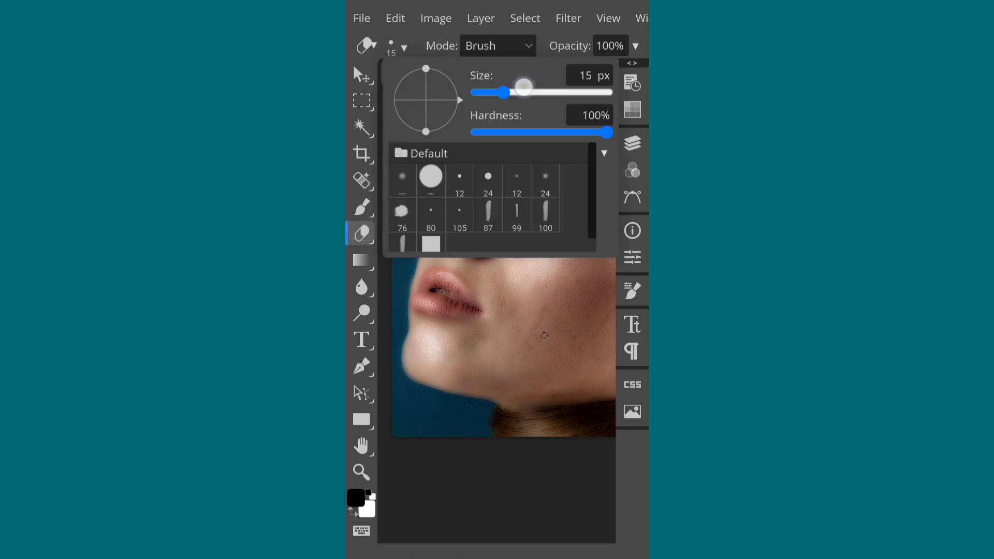
pyautogui.moveTo(524, 87)
pyautogui.mouseDown()
pyautogui.moveTo(512, 115)
pyautogui.moveTo(503, 114)
pyautogui.mouseUp()
pyautogui.scroll(5, 502, 241)
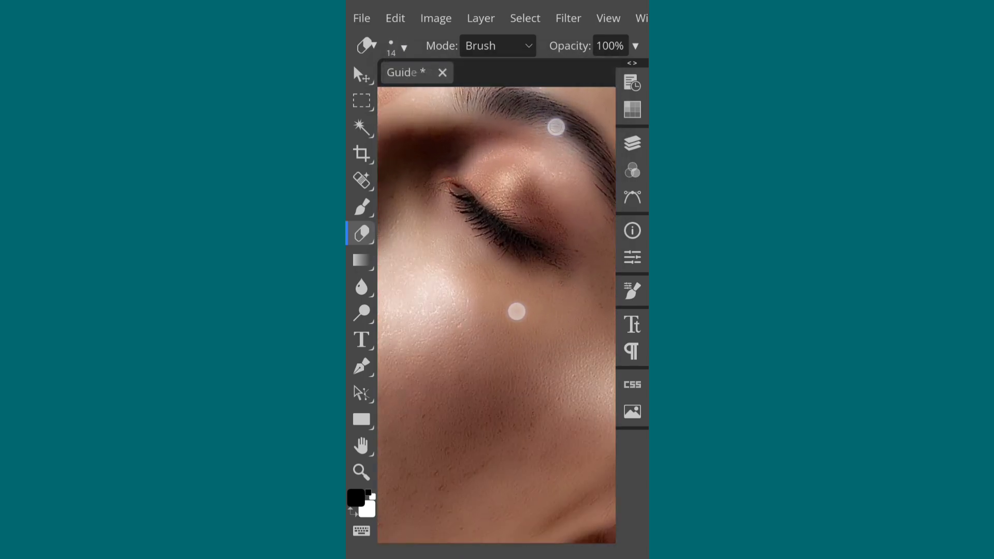
pyautogui.moveTo(490, 299); pyautogui.dragTo(479, 201)
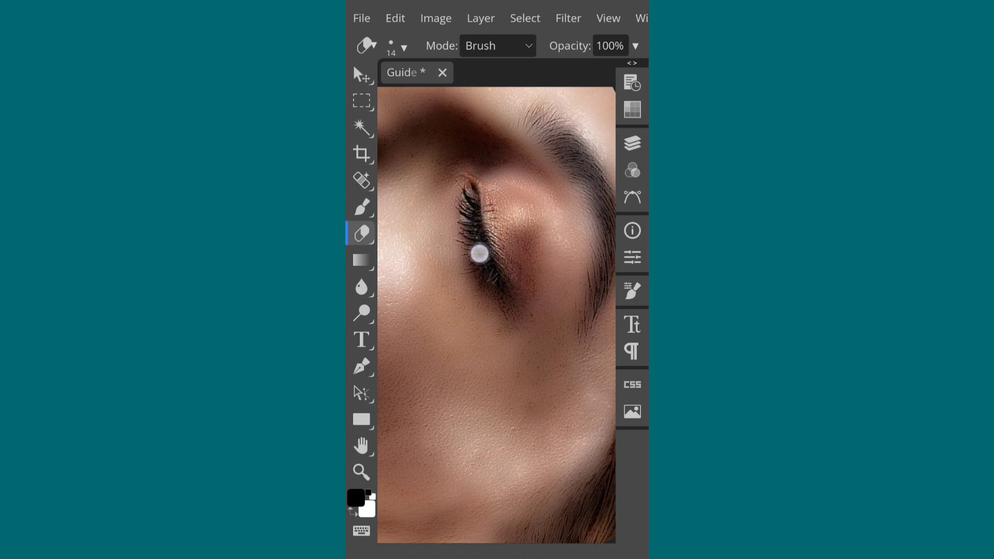
pyautogui.scroll(-3, 481, 235)
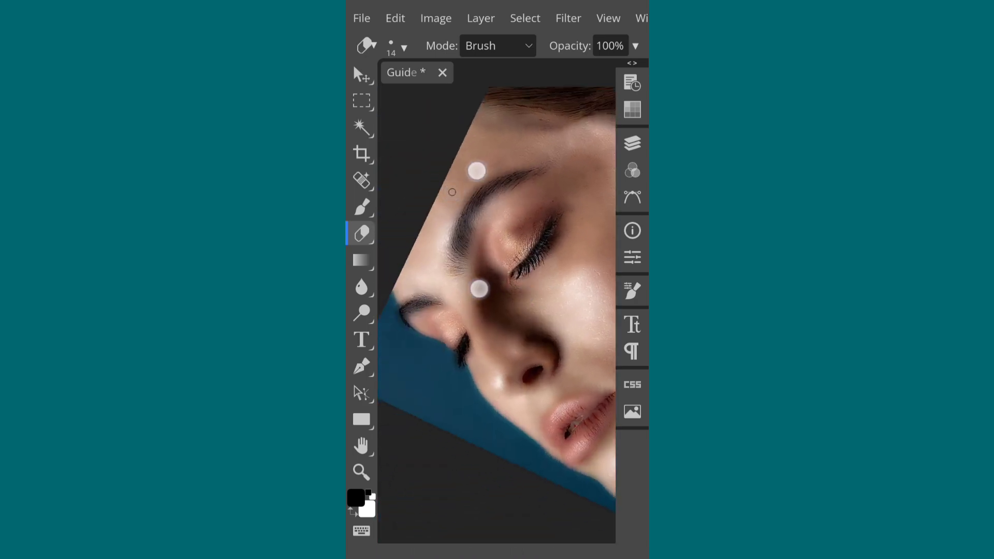
pyautogui.moveTo(466, 185)
pyautogui.mouseDown()
pyautogui.moveTo(439, 289)
pyautogui.moveTo(539, 151)
pyautogui.mouseUp()
pyautogui.scroll(-2, 492, 212)
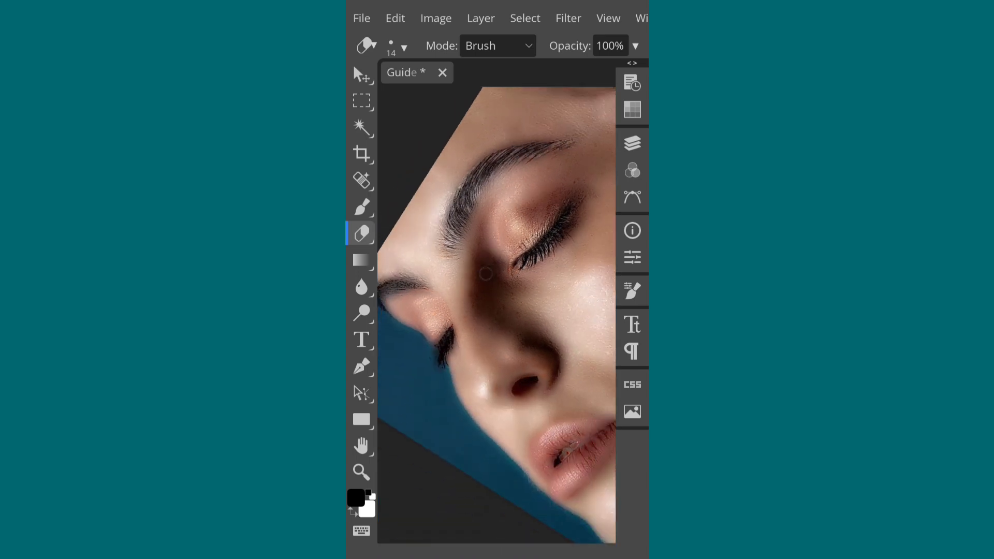
# Soften the eraser to lower hardness at 72 px and work along the eye toward the nose.
pyautogui.click(399, 47)
pyautogui.moveTo(606, 133); pyautogui.dragTo(504, 142)
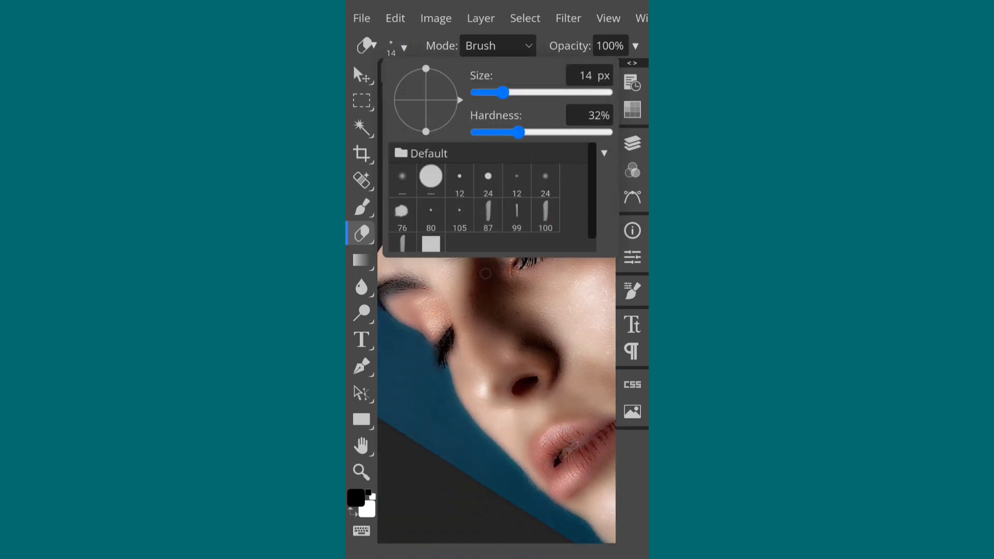
pyautogui.moveTo(503, 92)
pyautogui.mouseDown()
pyautogui.moveTo(567, 104)
pyautogui.moveTo(526, 119)
pyautogui.mouseUp()
pyautogui.click(485, 273)
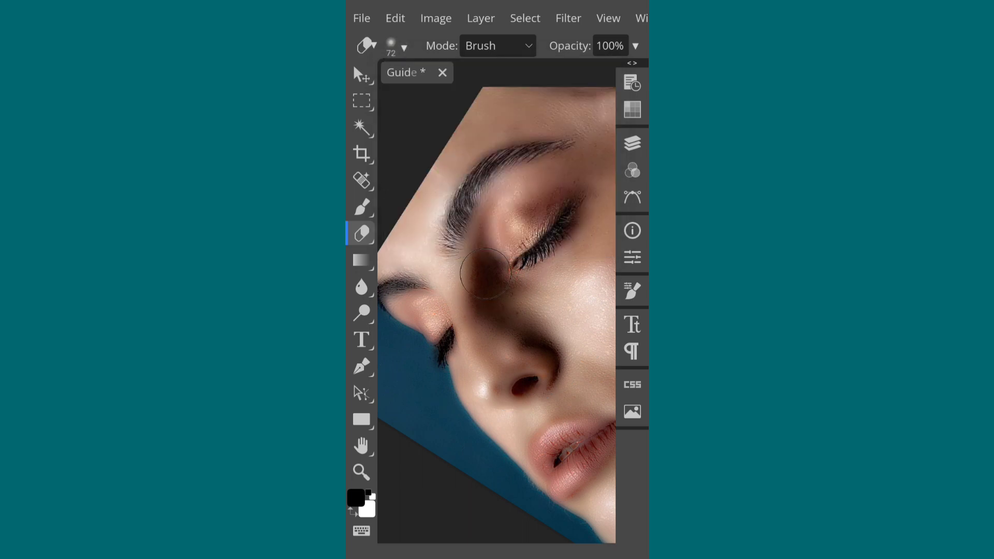
pyautogui.scroll(3, 497, 248)
pyautogui.scroll(2, 491, 249)
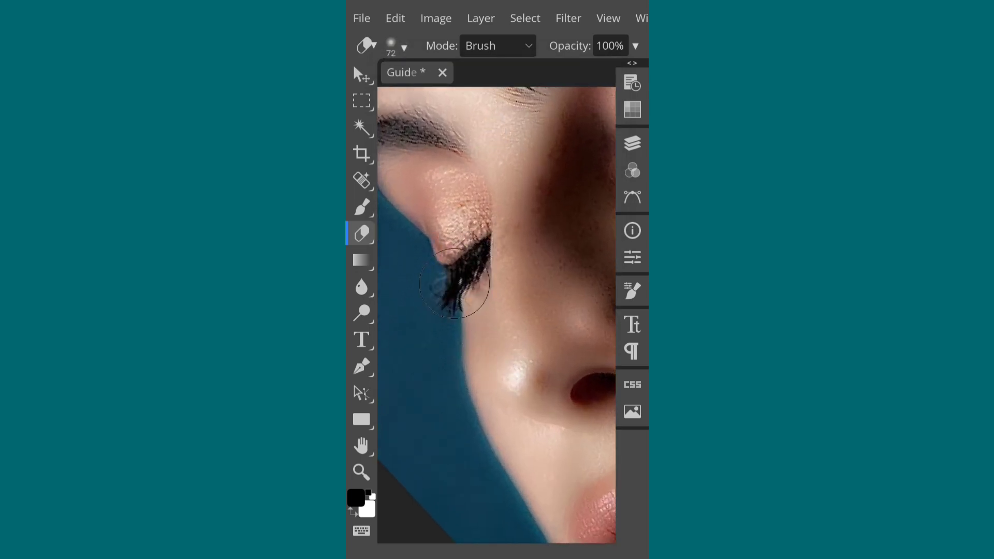
pyautogui.moveTo(454, 283)
pyautogui.mouseDown()
pyautogui.moveTo(559, 317)
pyautogui.moveTo(507, 295)
pyautogui.moveTo(489, 245)
pyautogui.moveTo(450, 224)
pyautogui.moveTo(455, 151)
pyautogui.moveTo(506, 153)
pyautogui.moveTo(514, 132)
pyautogui.mouseUp()
pyautogui.scroll(2, 514, 244)
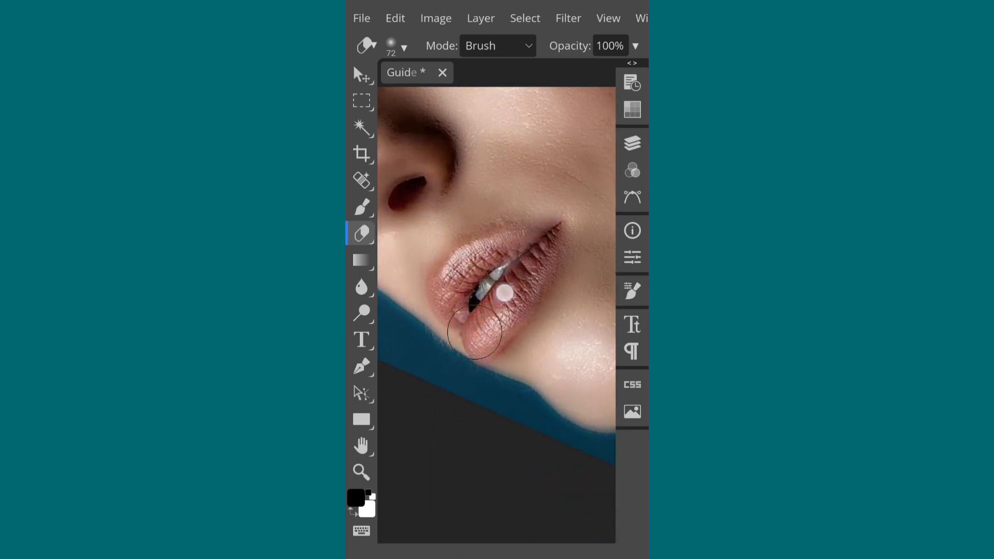
pyautogui.moveTo(506, 288)
pyautogui.mouseDown()
pyautogui.moveTo(528, 222)
pyautogui.moveTo(524, 148)
pyautogui.moveTo(513, 148)
pyautogui.mouseUp()
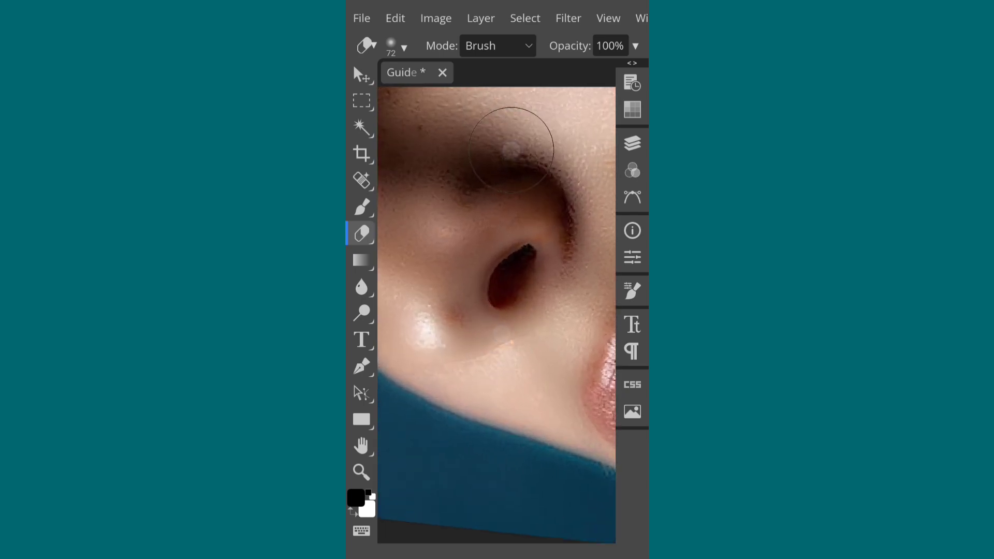
# Shrink the eraser to 8 px for the nostril, then enlarge it to 285 px.
pyautogui.click(396, 46)
pyautogui.moveTo(522, 92); pyautogui.dragTo(497, 92)
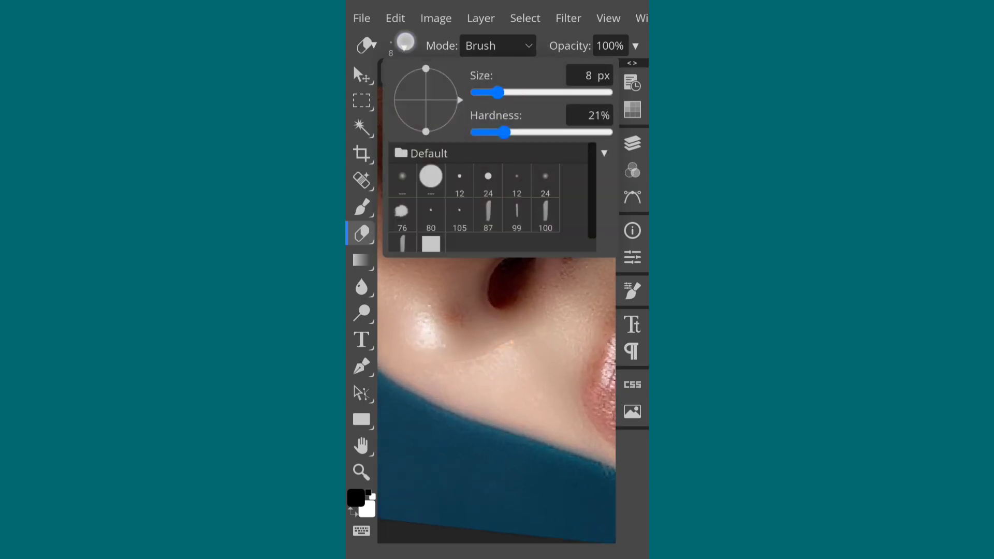
pyautogui.click(399, 47)
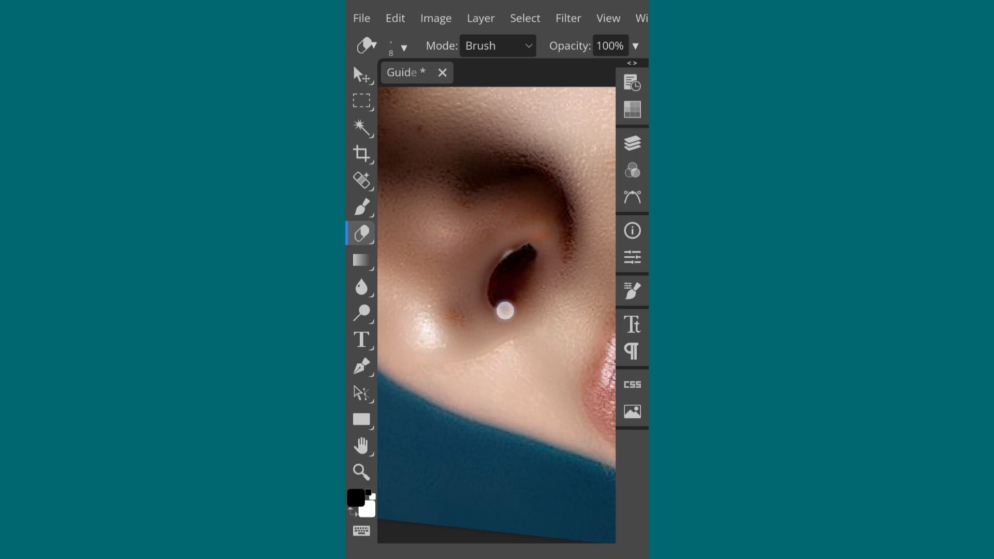
pyautogui.moveTo(531, 262)
pyautogui.mouseDown()
pyautogui.moveTo(508, 204)
pyautogui.moveTo(508, 222)
pyautogui.moveTo(554, 126)
pyautogui.moveTo(517, 160)
pyautogui.moveTo(573, 109)
pyautogui.moveTo(558, 118)
pyautogui.mouseUp()
pyautogui.click(397, 46)
# Step back two Eraser Tool states in History, then reframe the whole face in view.
pyautogui.click(536, 200)
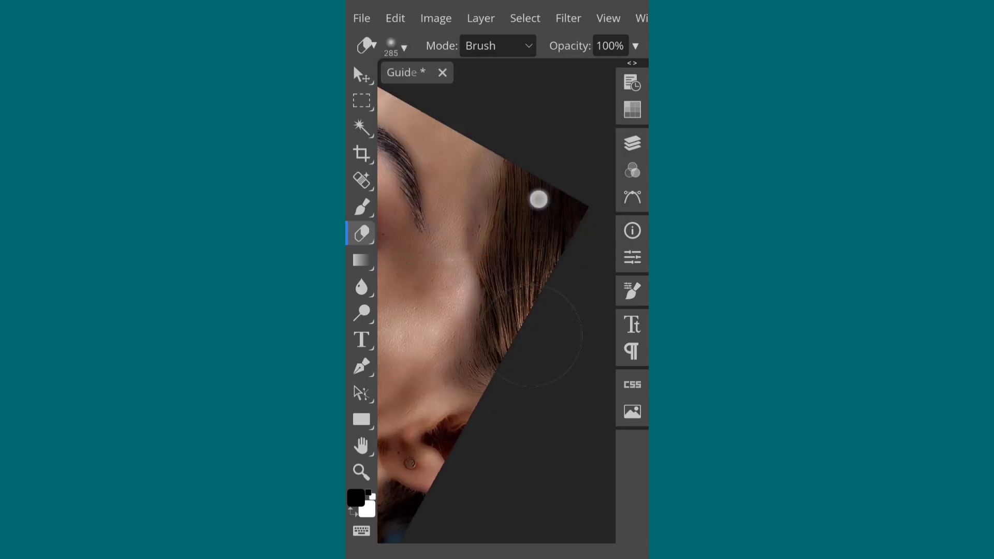
pyautogui.moveTo(544, 315); pyautogui.dragTo(543, 269)
pyautogui.click(632, 82)
pyautogui.click(572, 175)
pyautogui.click(572, 153)
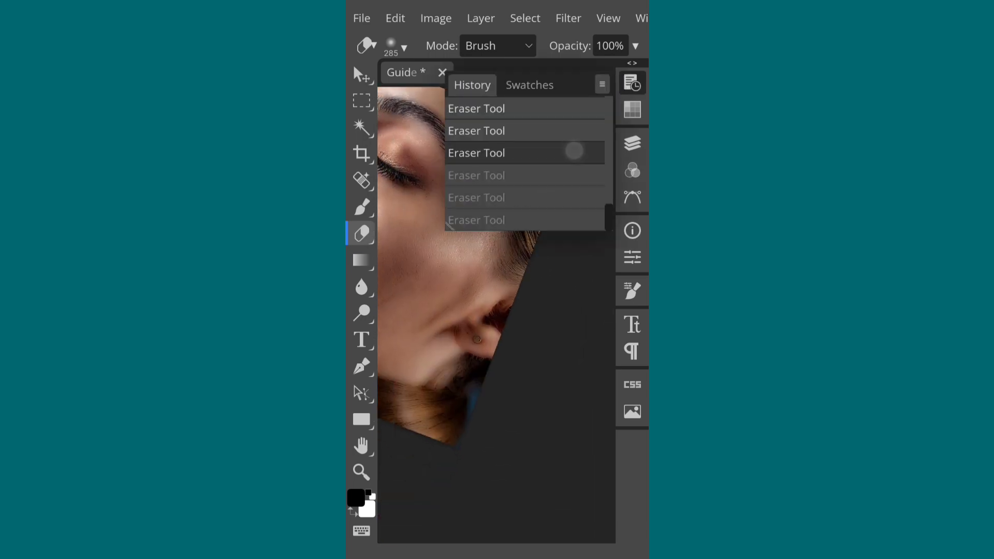
pyautogui.click(632, 82)
pyautogui.moveTo(603, 144); pyautogui.dragTo(566, 218)
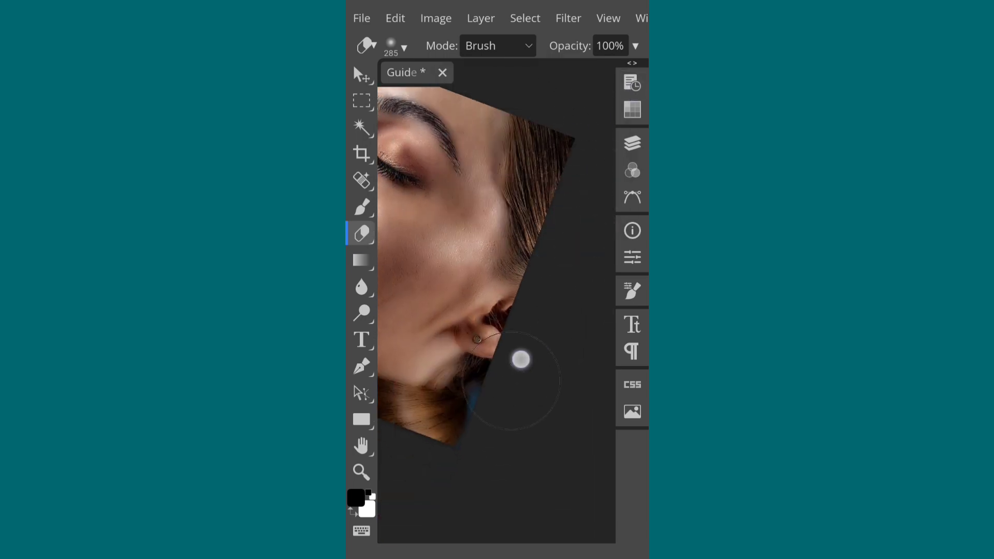
pyautogui.moveTo(519, 357); pyautogui.dragTo(546, 347)
pyautogui.moveTo(472, 405)
pyautogui.mouseDown()
pyautogui.moveTo(541, 350)
pyautogui.moveTo(486, 322)
pyautogui.moveTo(486, 382)
pyautogui.moveTo(536, 327)
pyautogui.moveTo(468, 366)
pyautogui.moveTo(487, 331)
pyautogui.mouseUp()
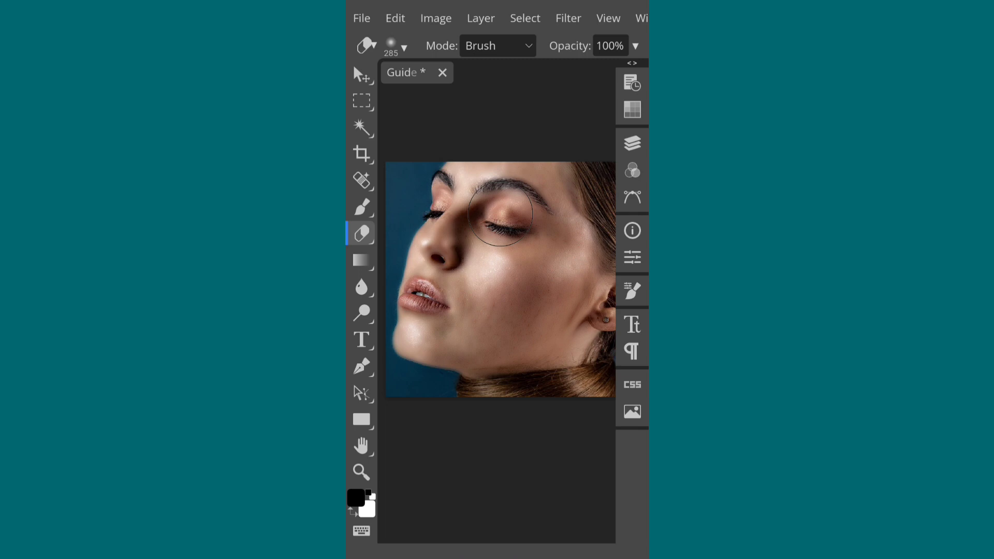
pyautogui.moveTo(565, 272); pyautogui.dragTo(588, 180)
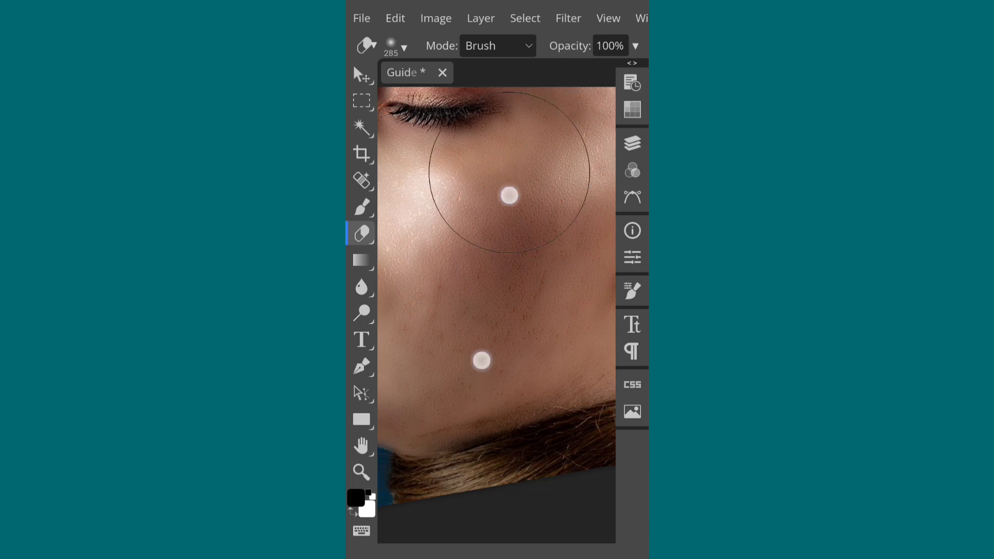
pyautogui.scroll(-5, 494, 276)
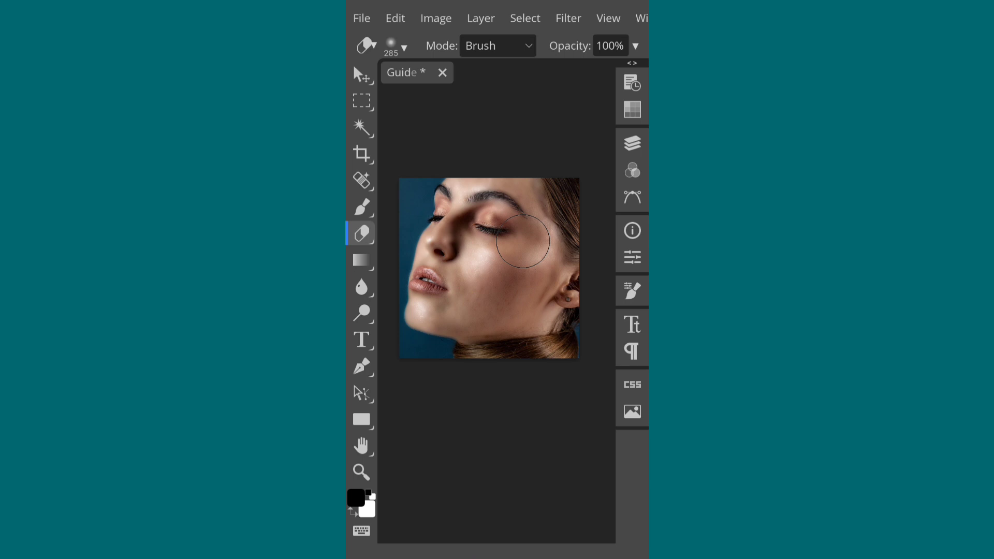
pyautogui.scroll(5, 490, 272)
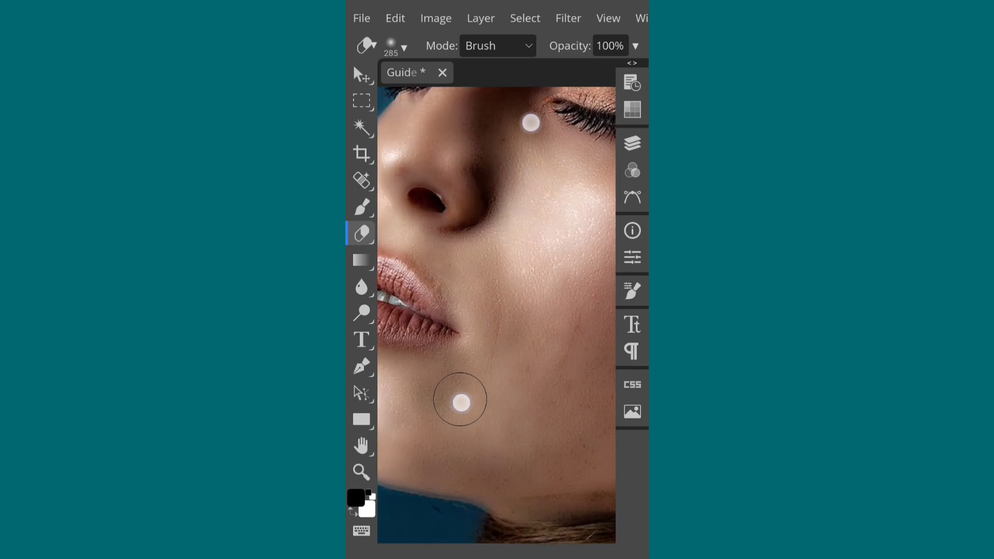
pyautogui.scroll(3, 489, 384)
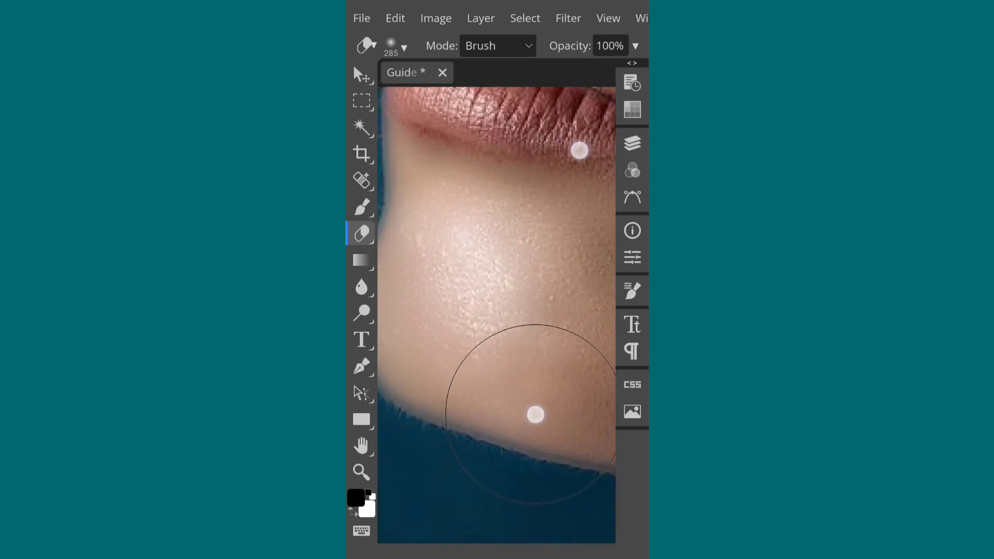
pyautogui.scroll(-3, 513, 404)
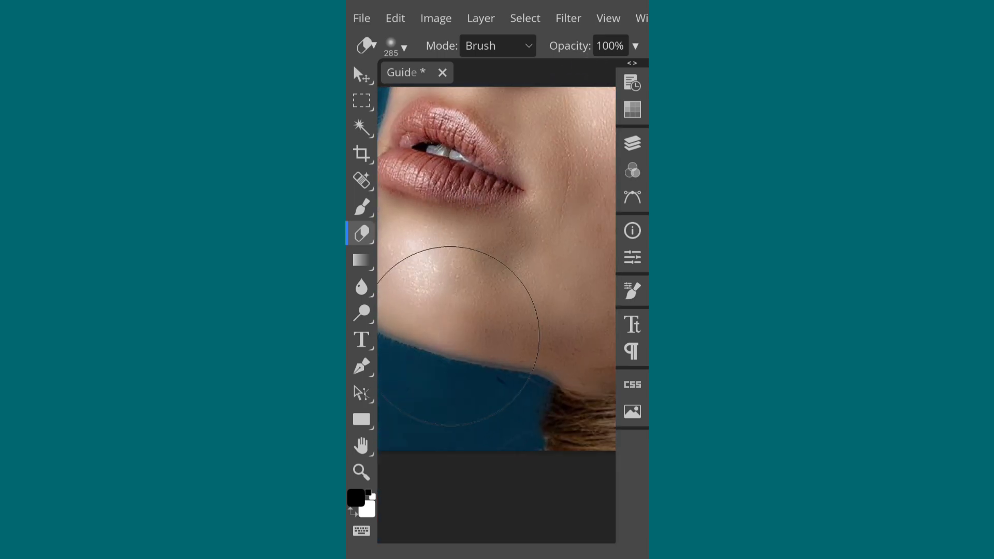
pyautogui.scroll(3, 528, 350)
pyautogui.moveTo(528, 350); pyautogui.dragTo(502, 393)
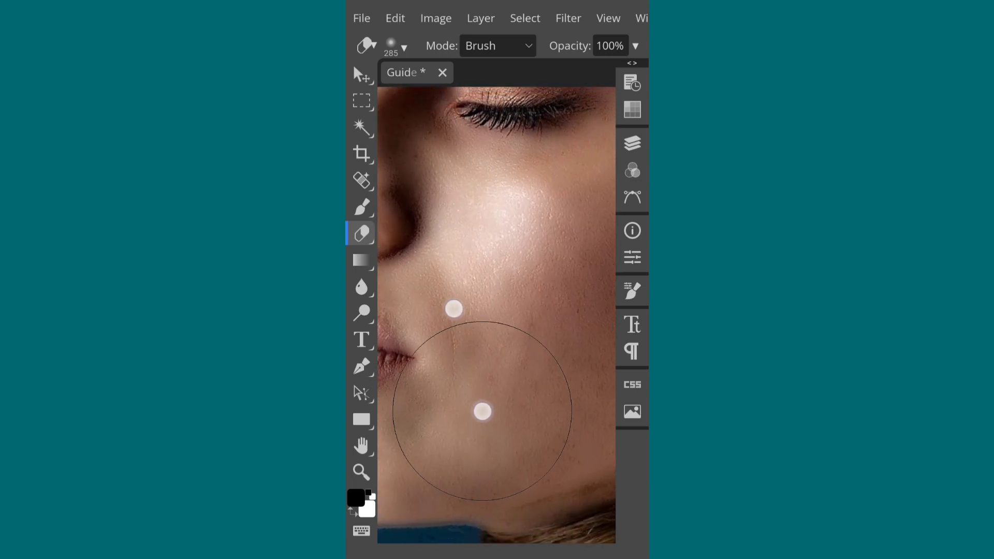
pyautogui.scroll(-3, 492, 362)
pyautogui.scroll(-3, 524, 280)
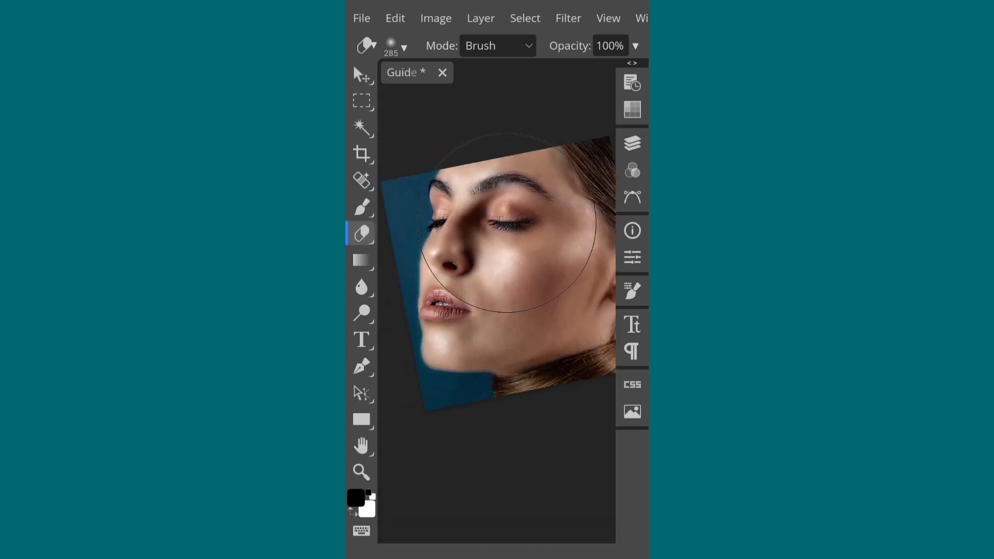